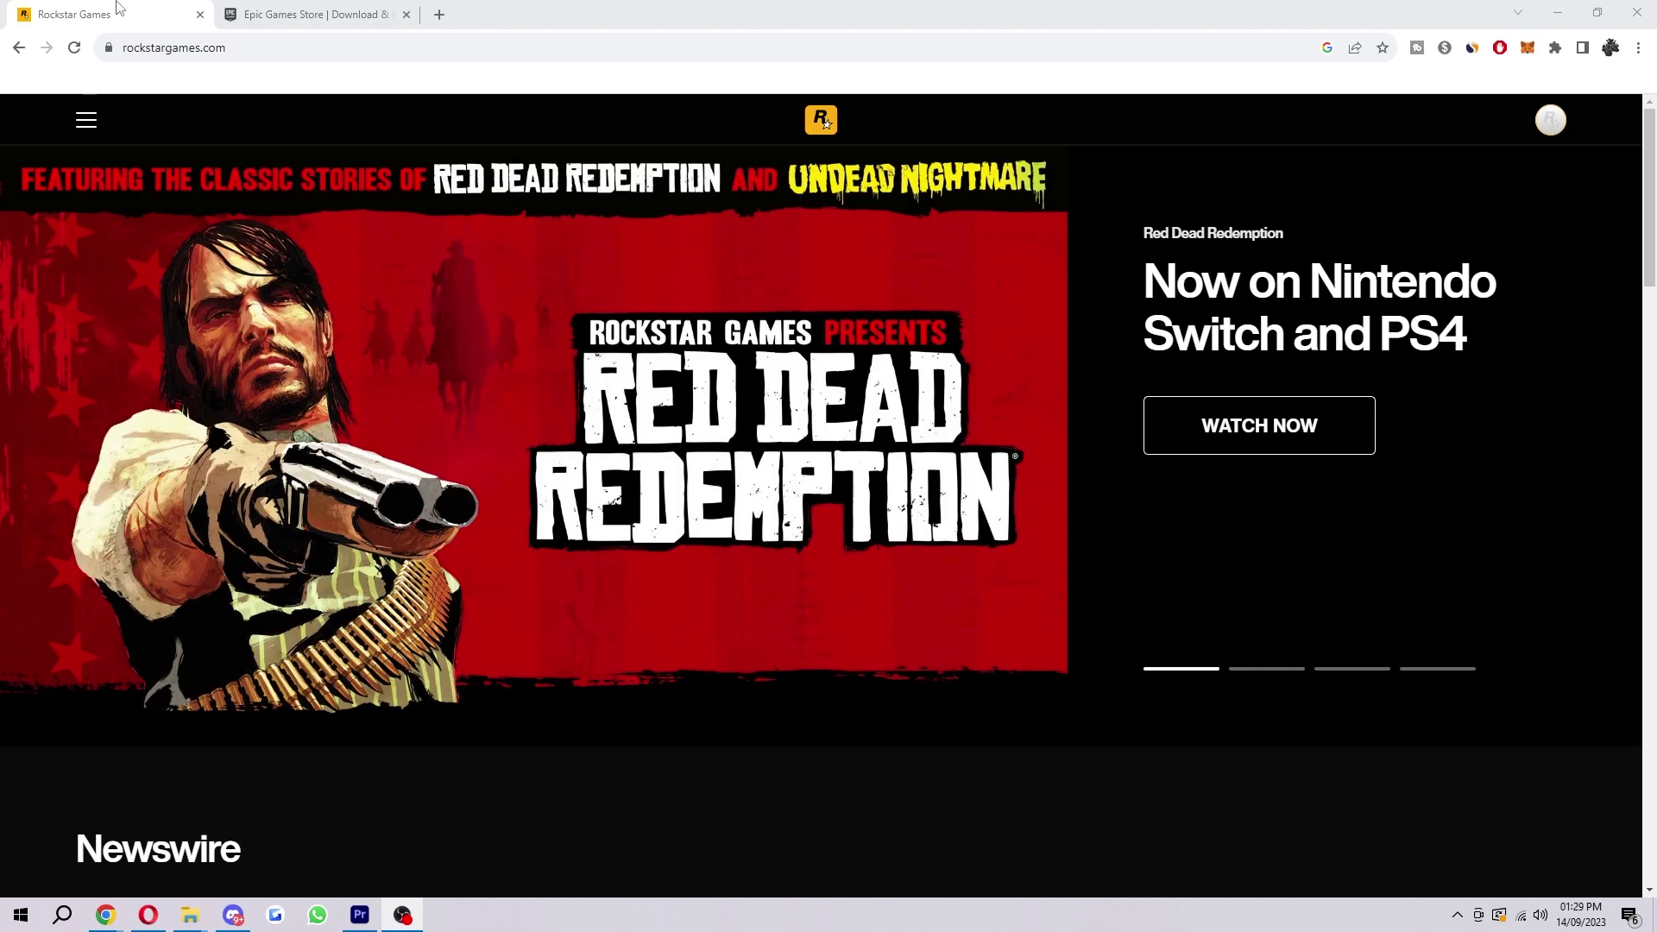
- Open the account's Social Club profile page from the avatar menu
click(272, 54)
click(462, 52)
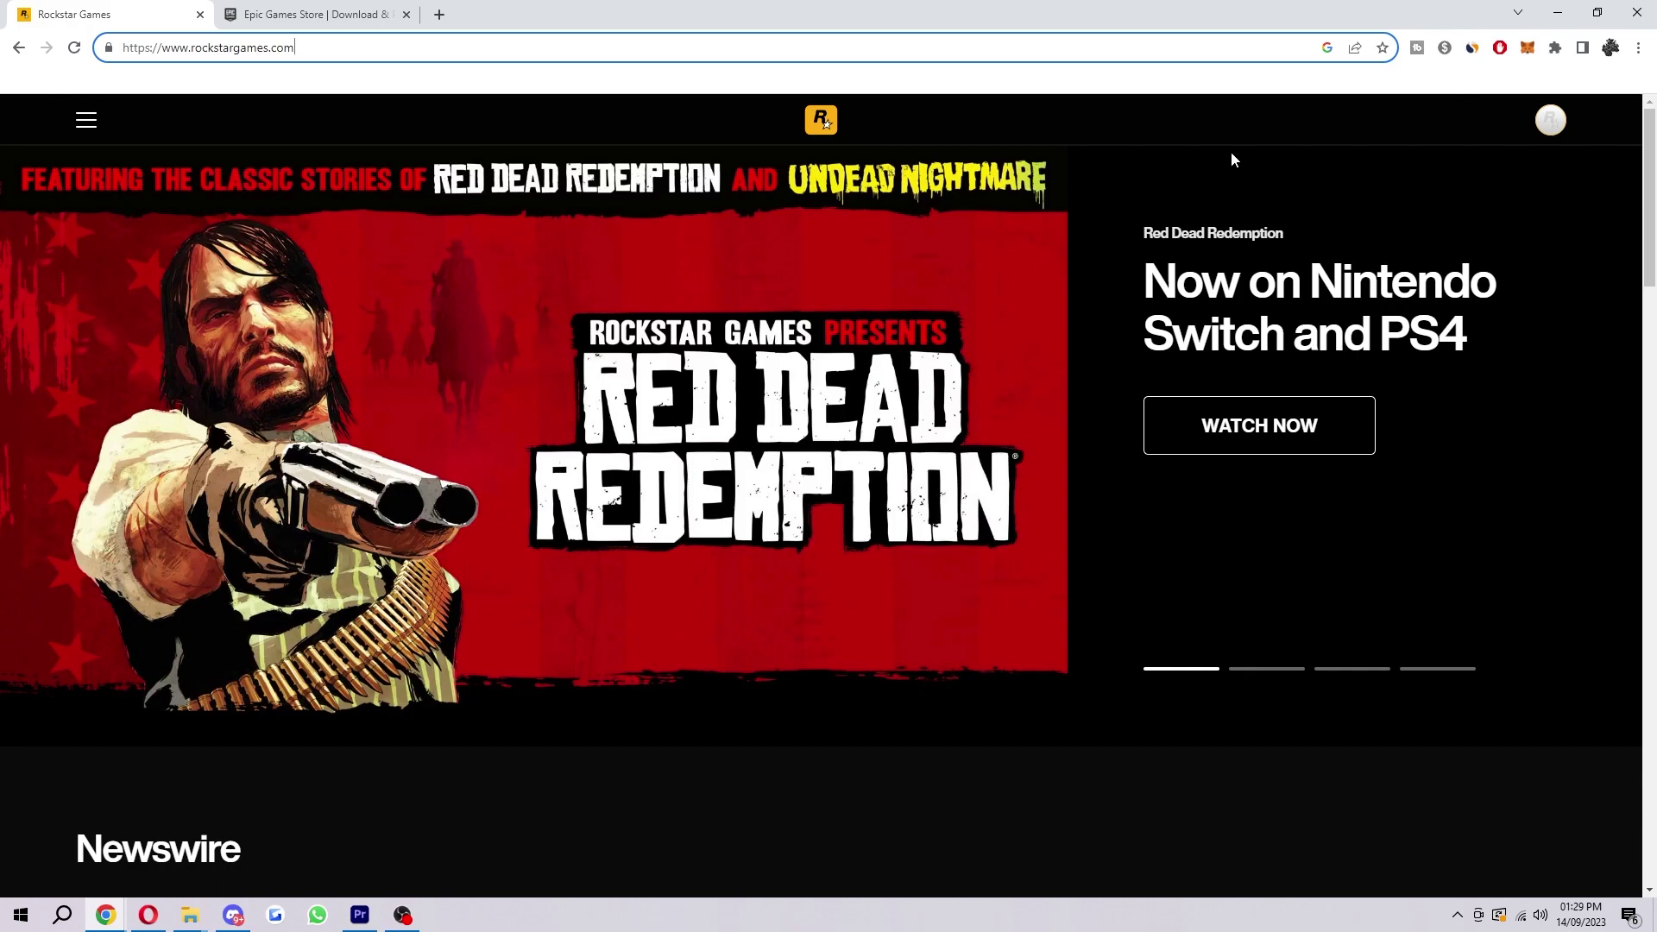
click(1551, 123)
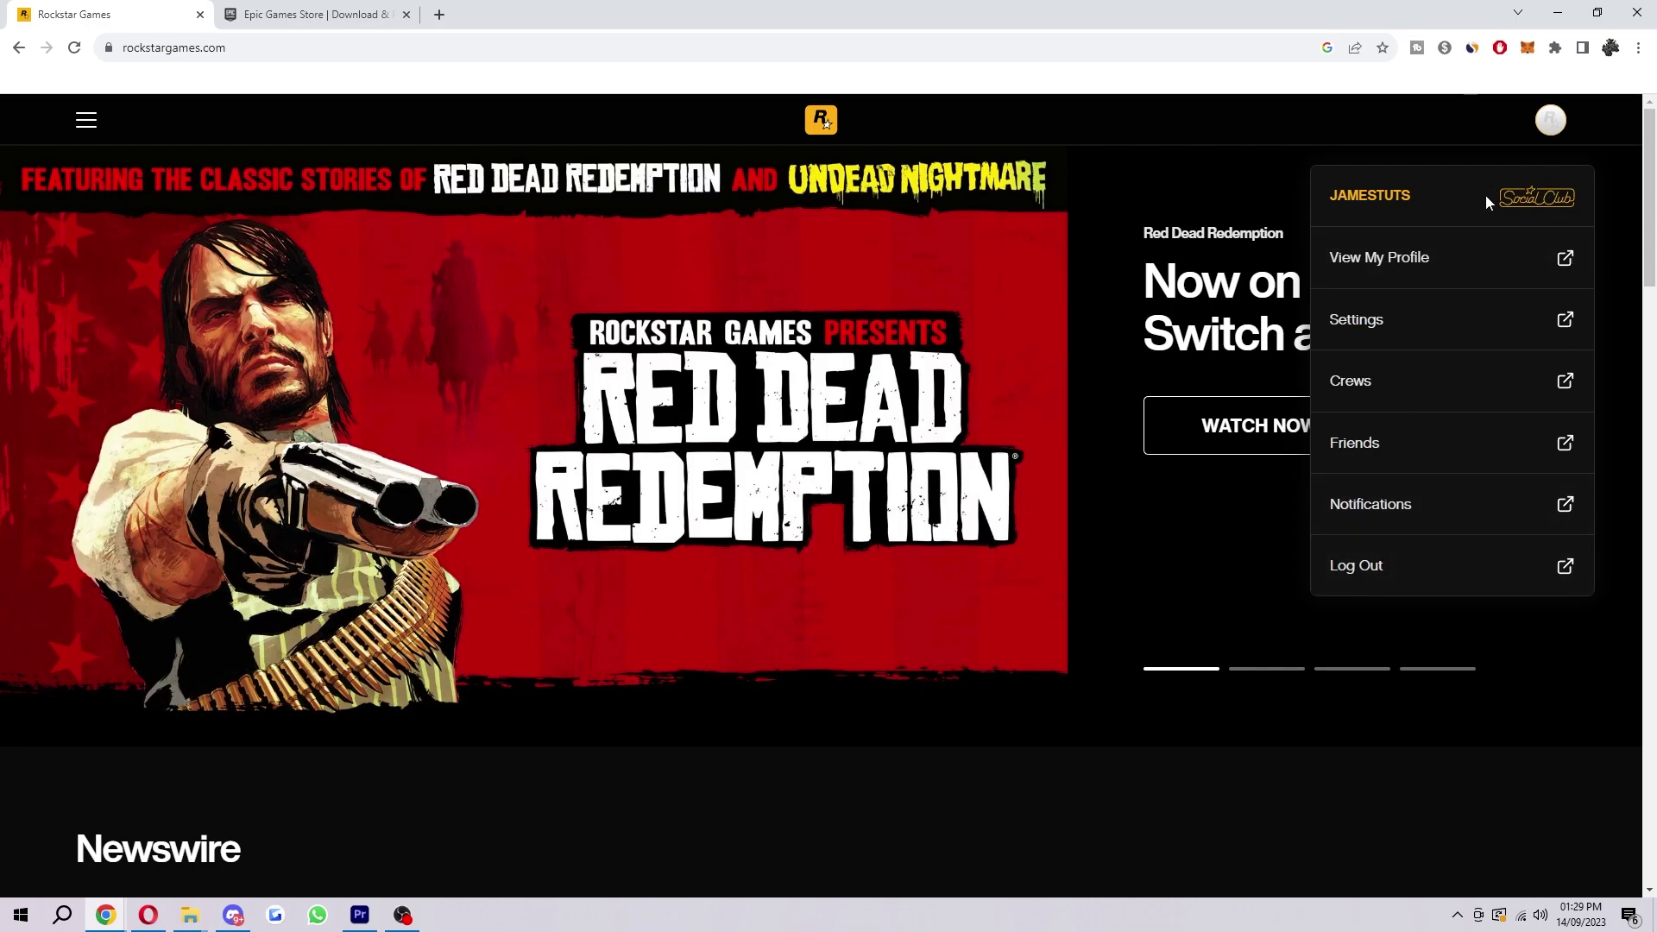
click(1440, 256)
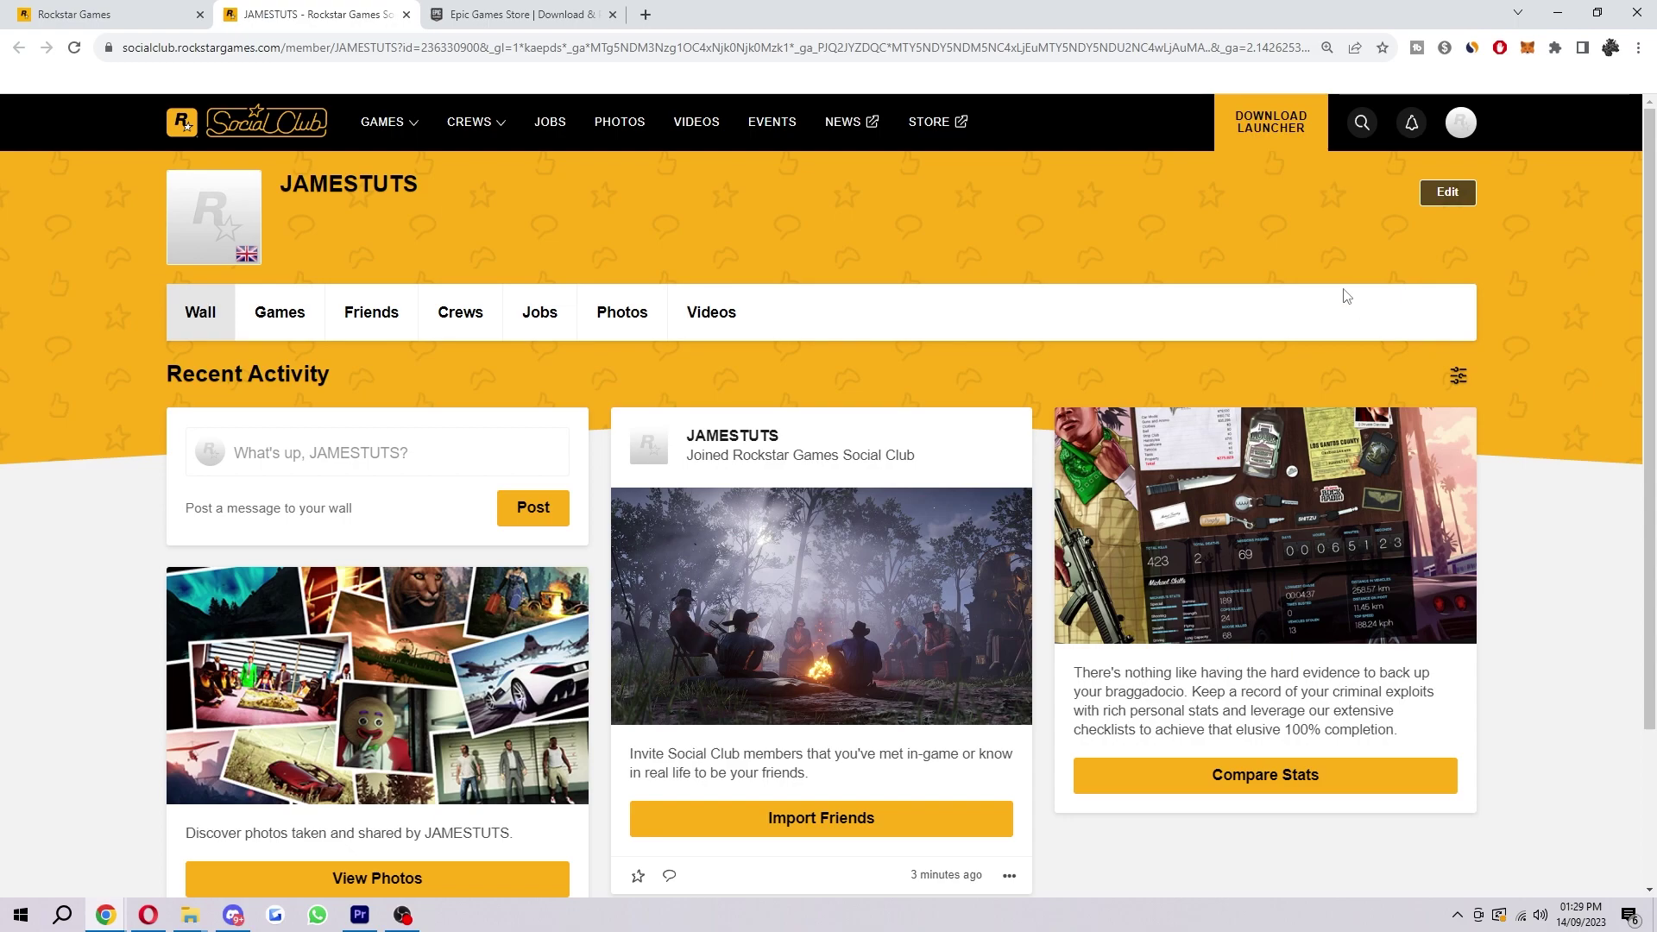
- Open Rockstar Games Support in a new tab via the avatar menu's Help > Support
click(1469, 127)
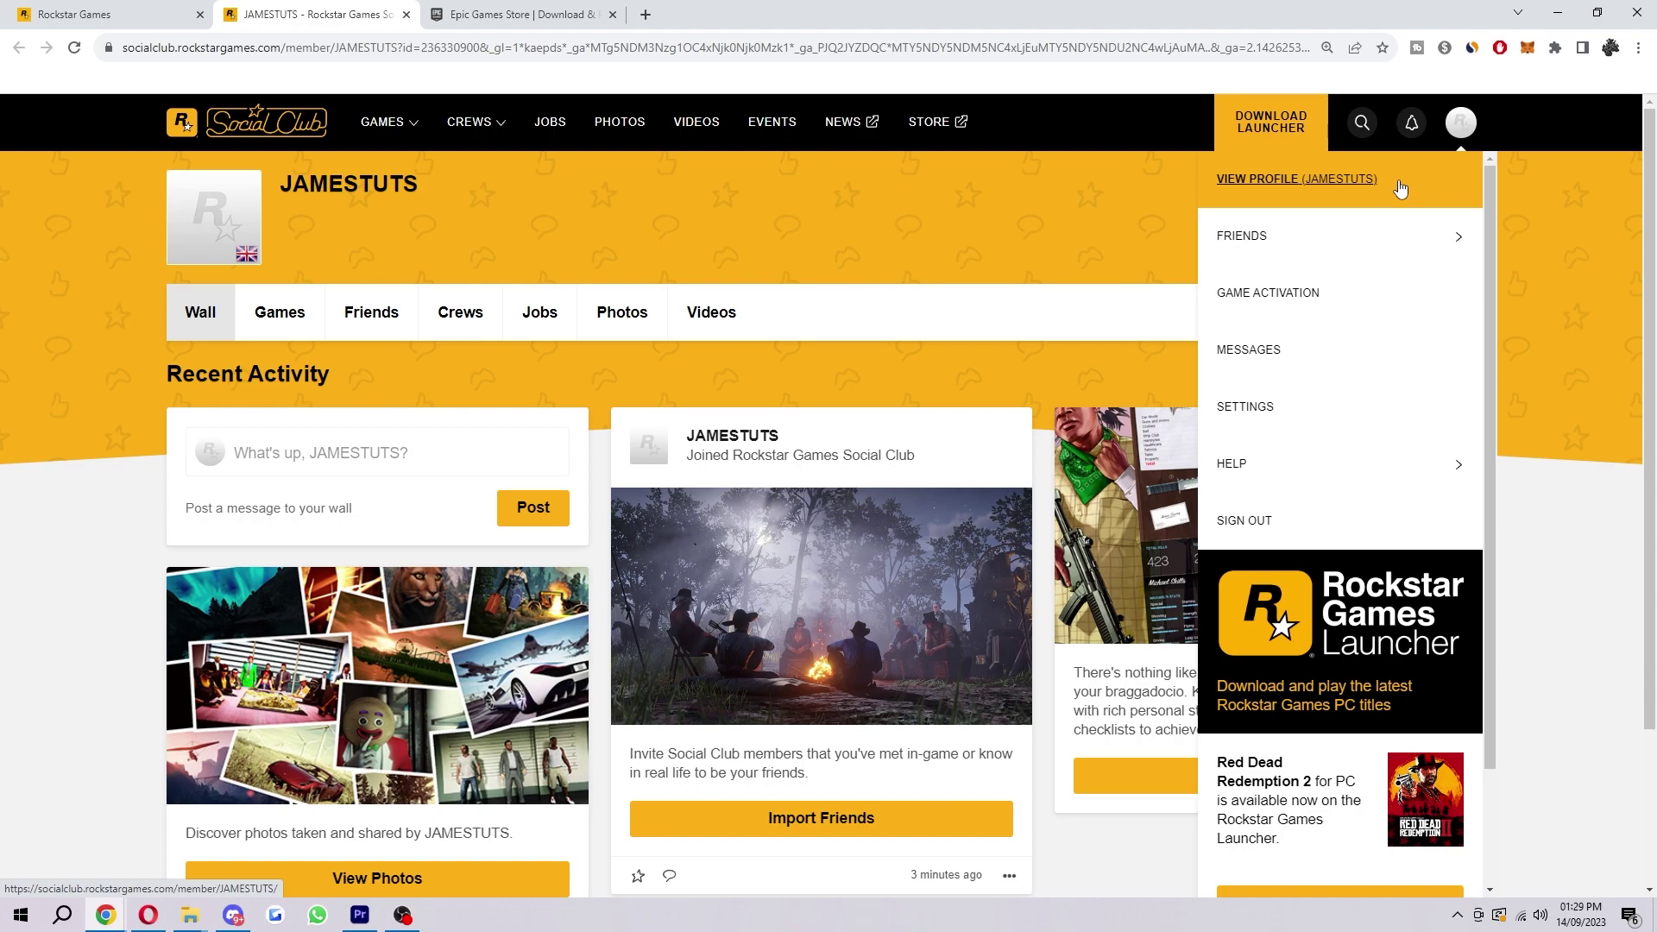
mouse_move(1381, 470)
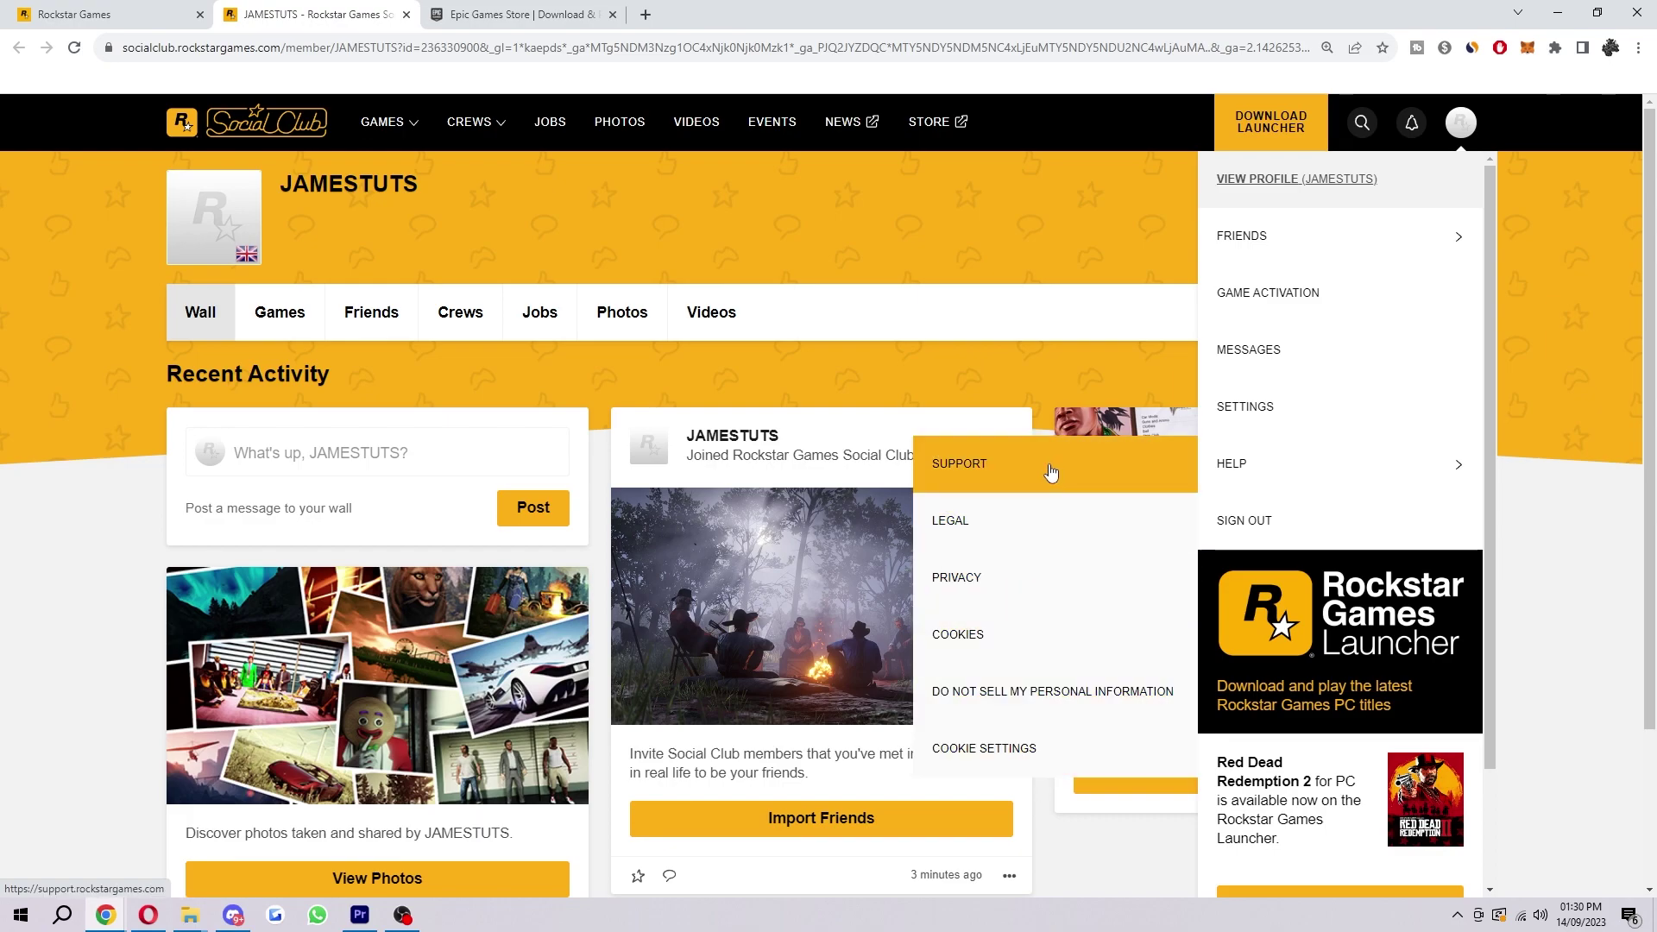
click(994, 477)
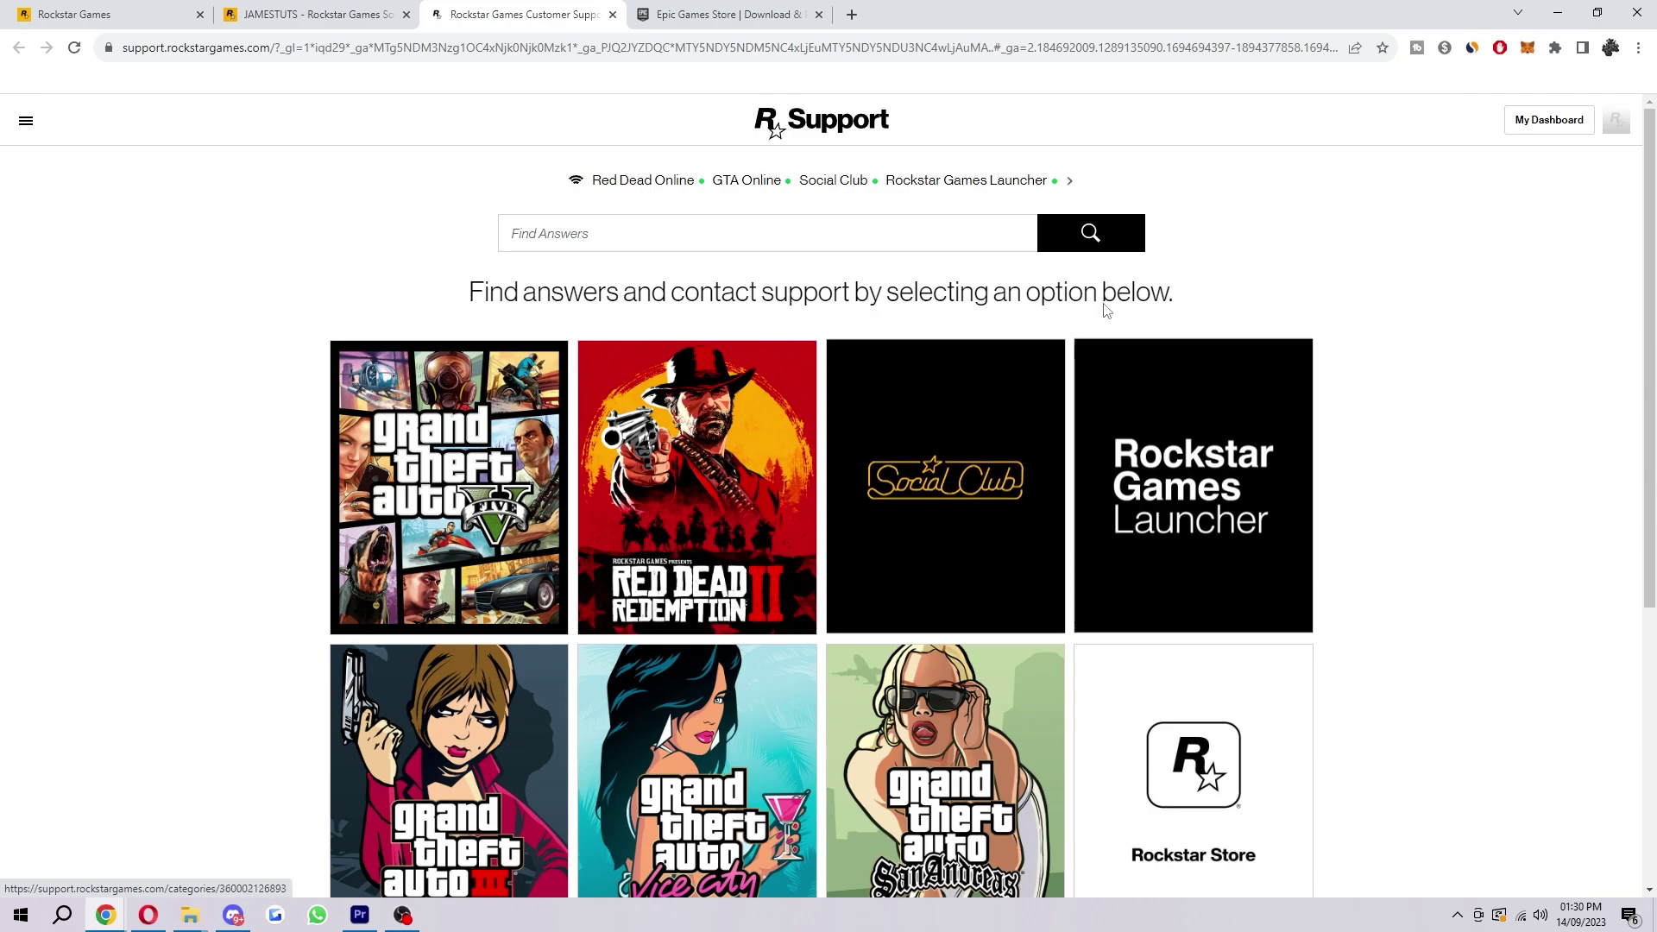
- Go to Social Club > Social Club Account > Account Linking in the support categories
click(941, 435)
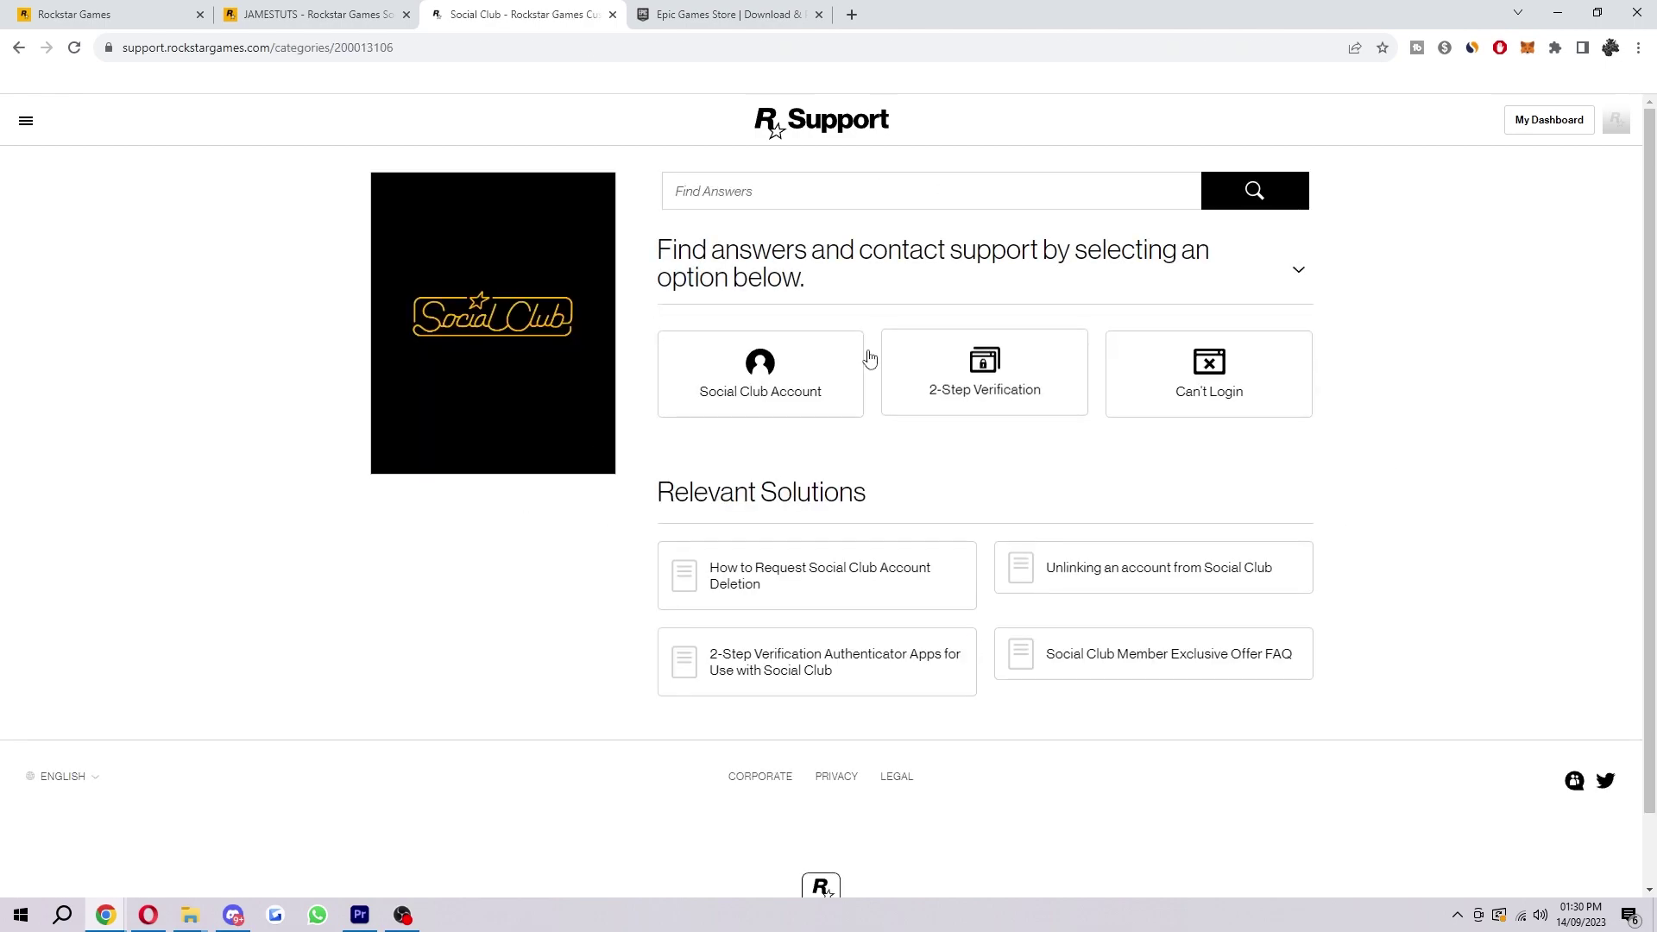
click(754, 369)
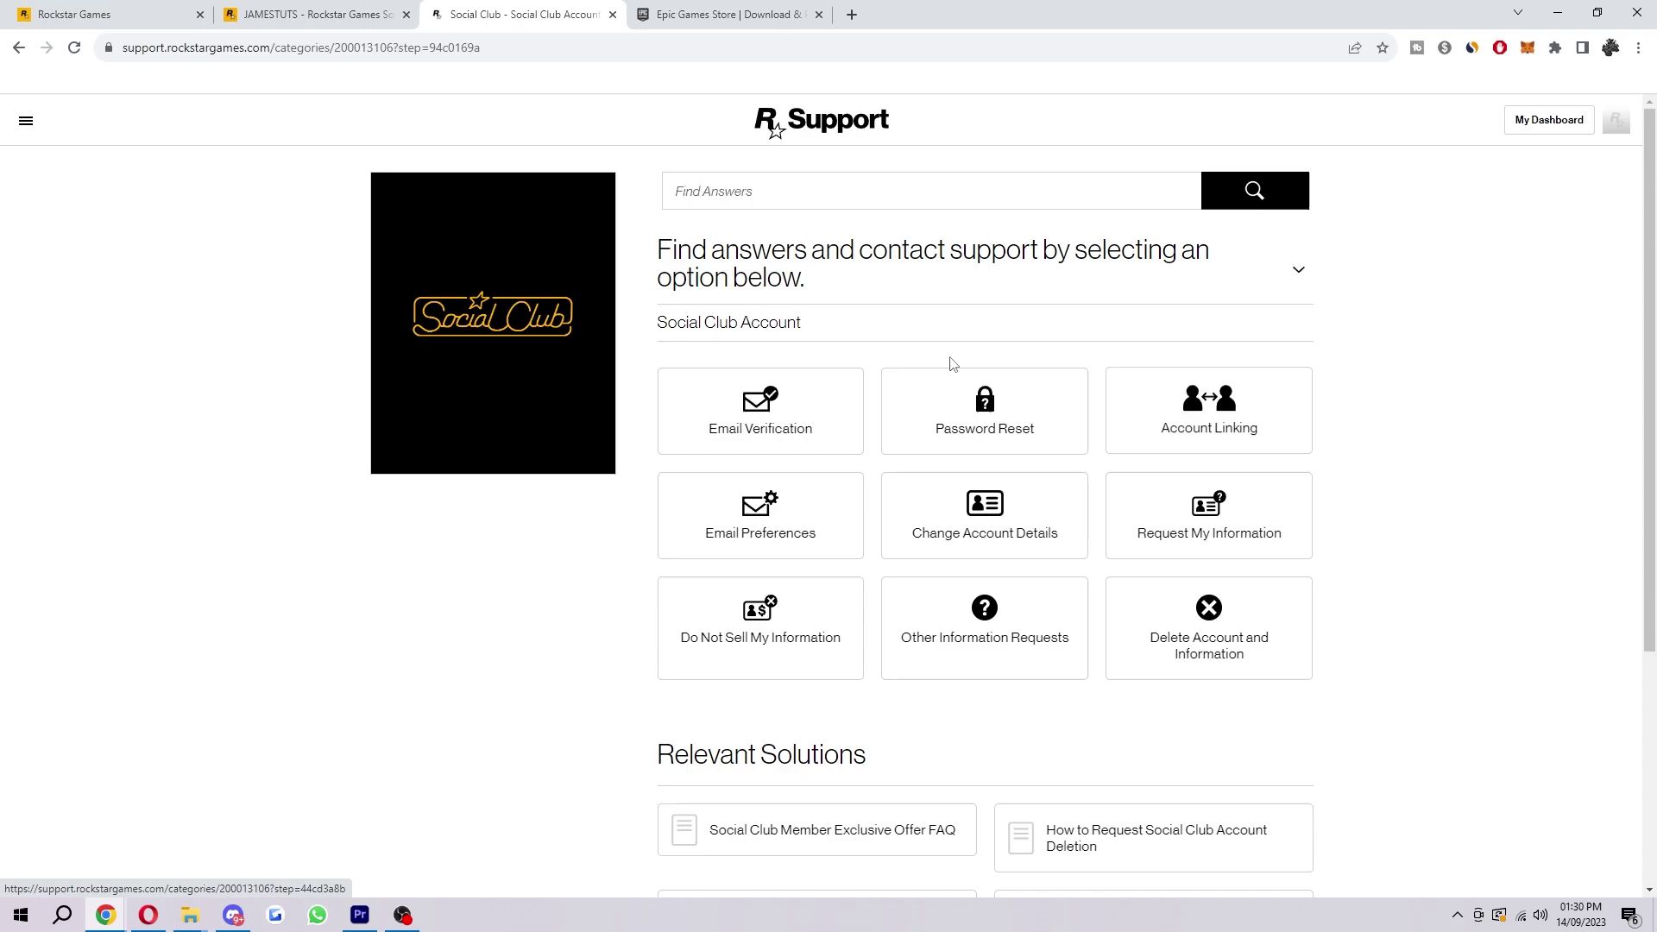
click(1197, 417)
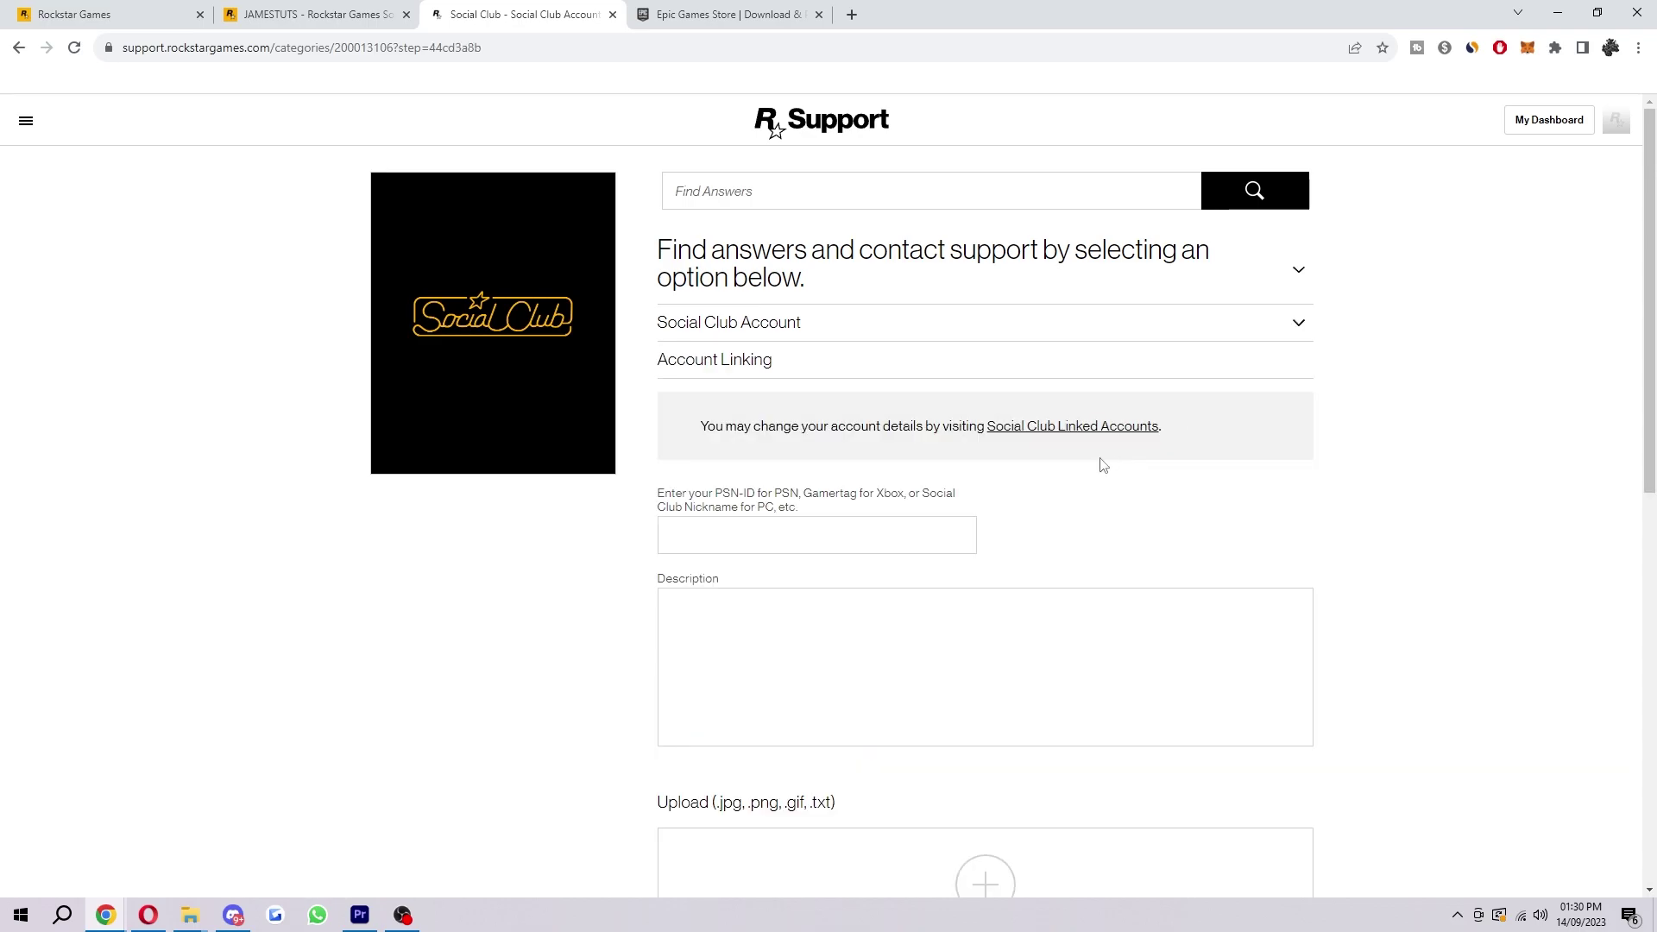
- Scroll down the Account Linking form and place the cursor in the PSN-ID/Gamertag/Nickname field
scroll(1050, 536, down, 2)
drag(657, 350, 774, 357)
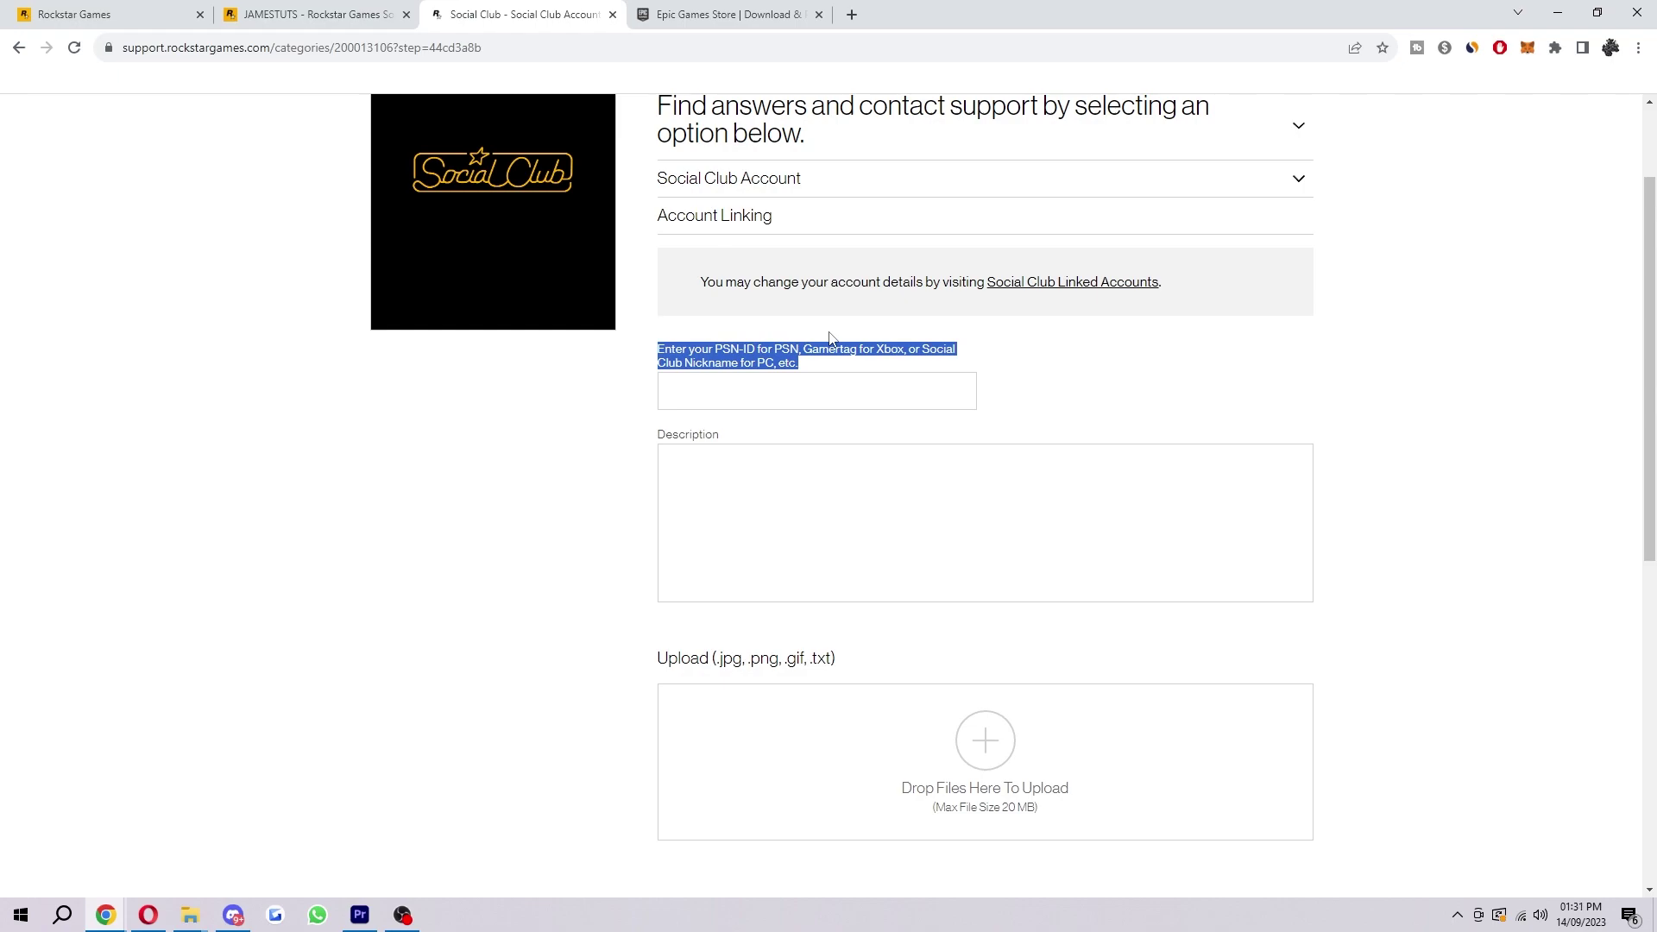
click(1105, 402)
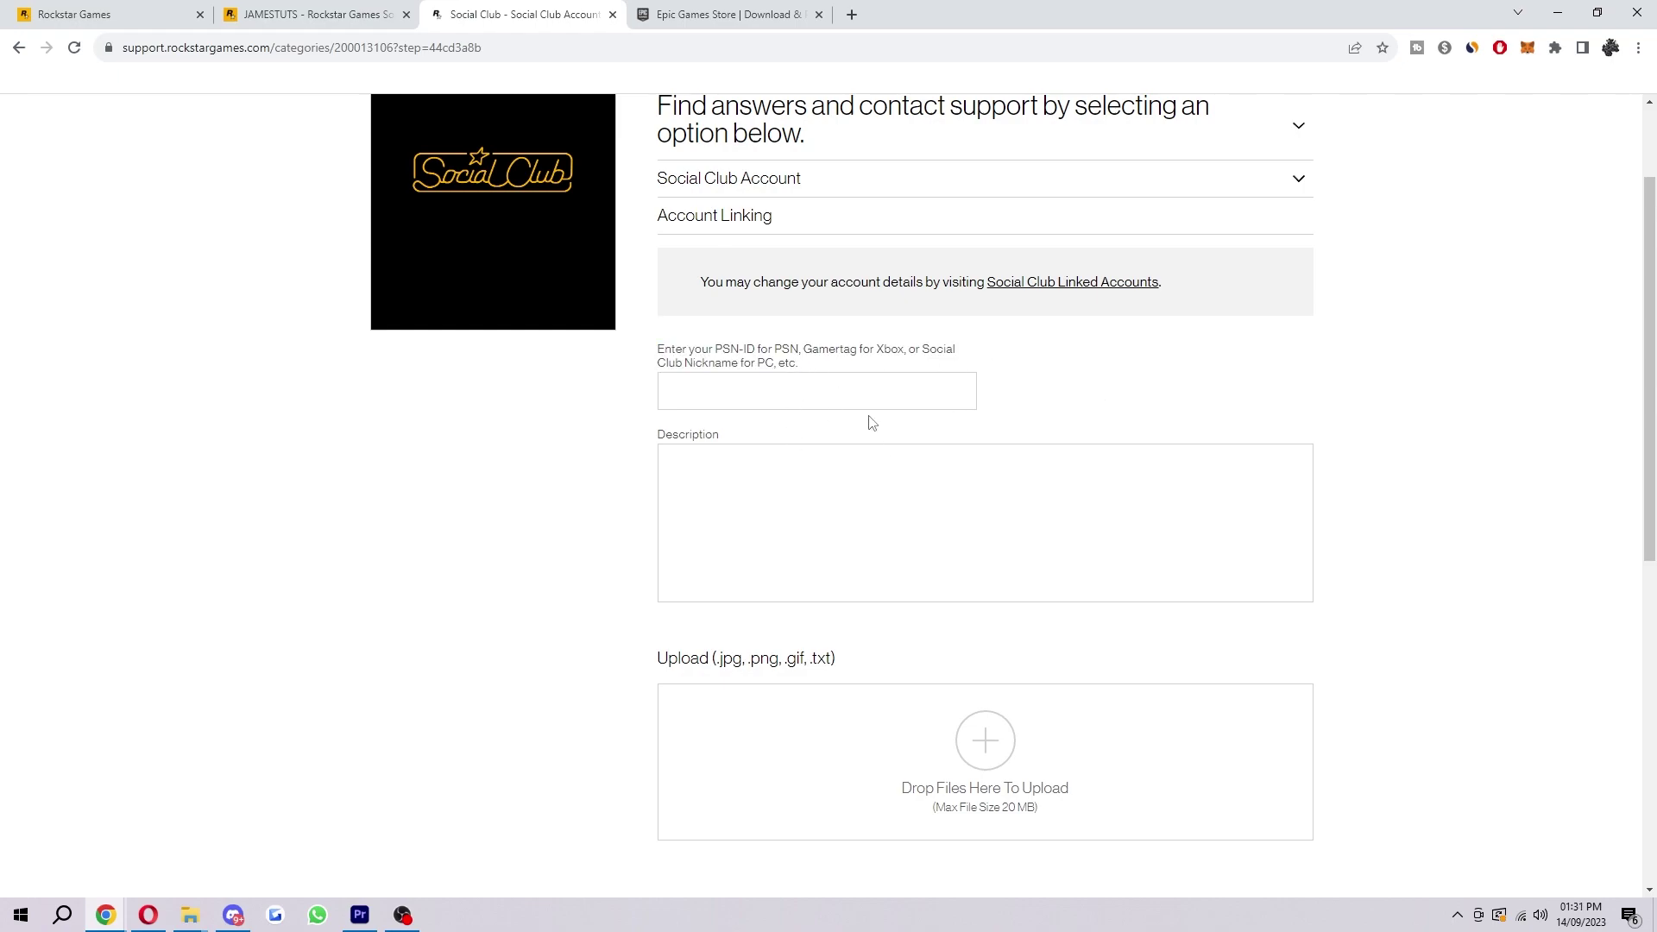
click(792, 388)
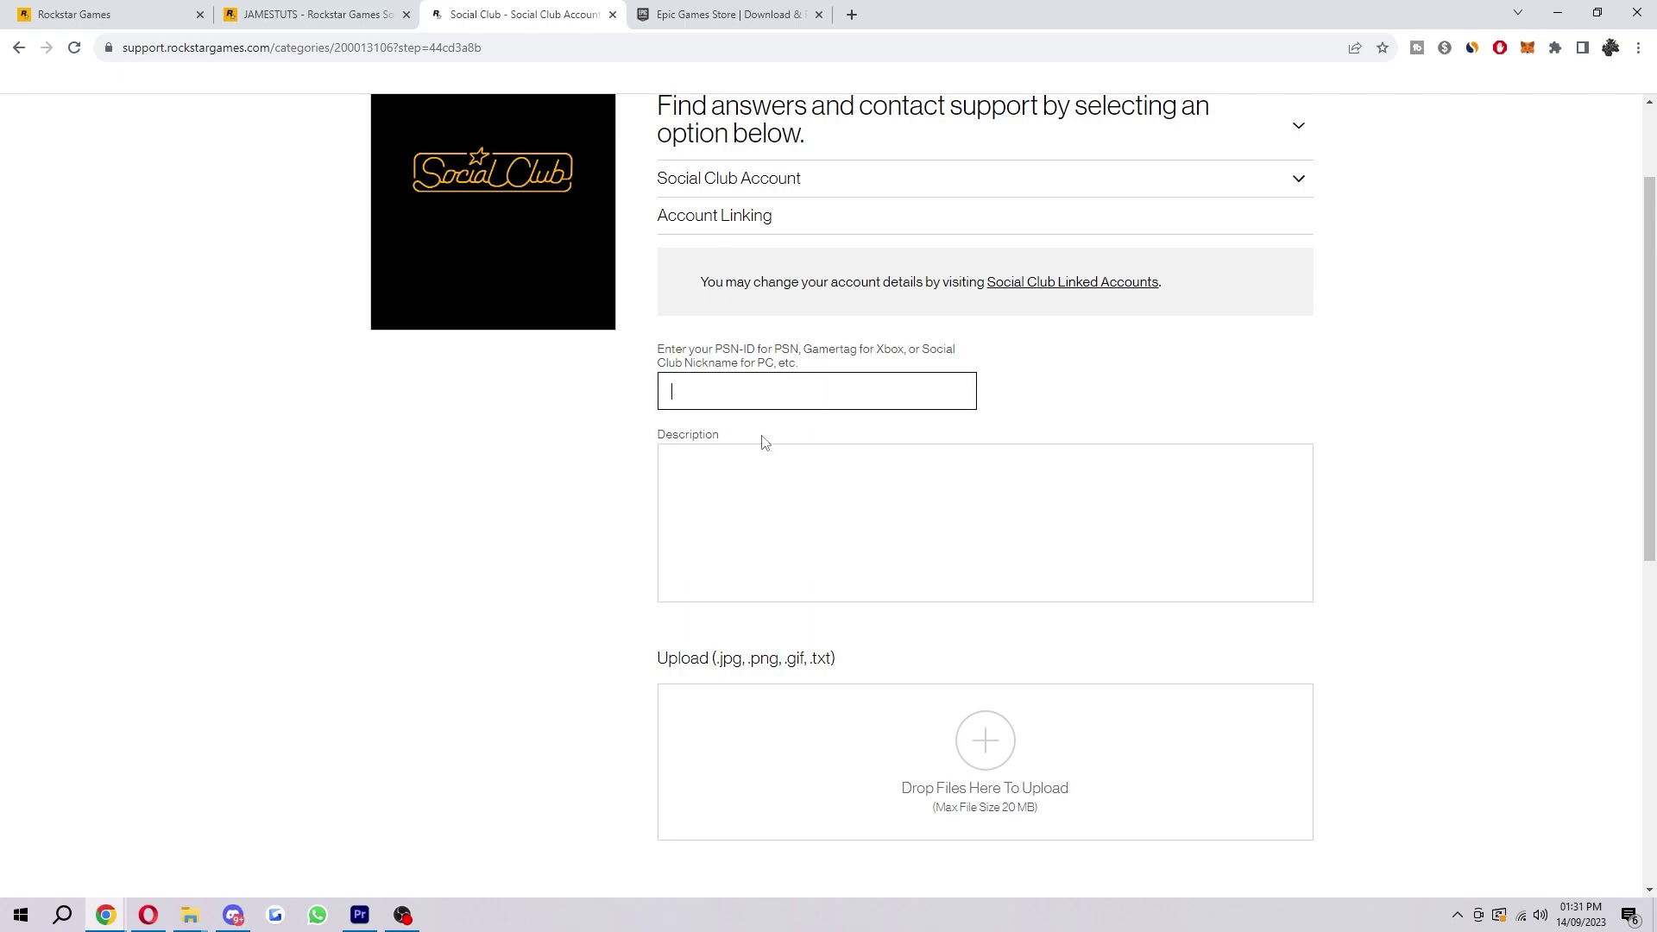
- Enter the Social Club nickname in the ID field and begin the description with 'Hello,'
text(james)
click(944, 518)
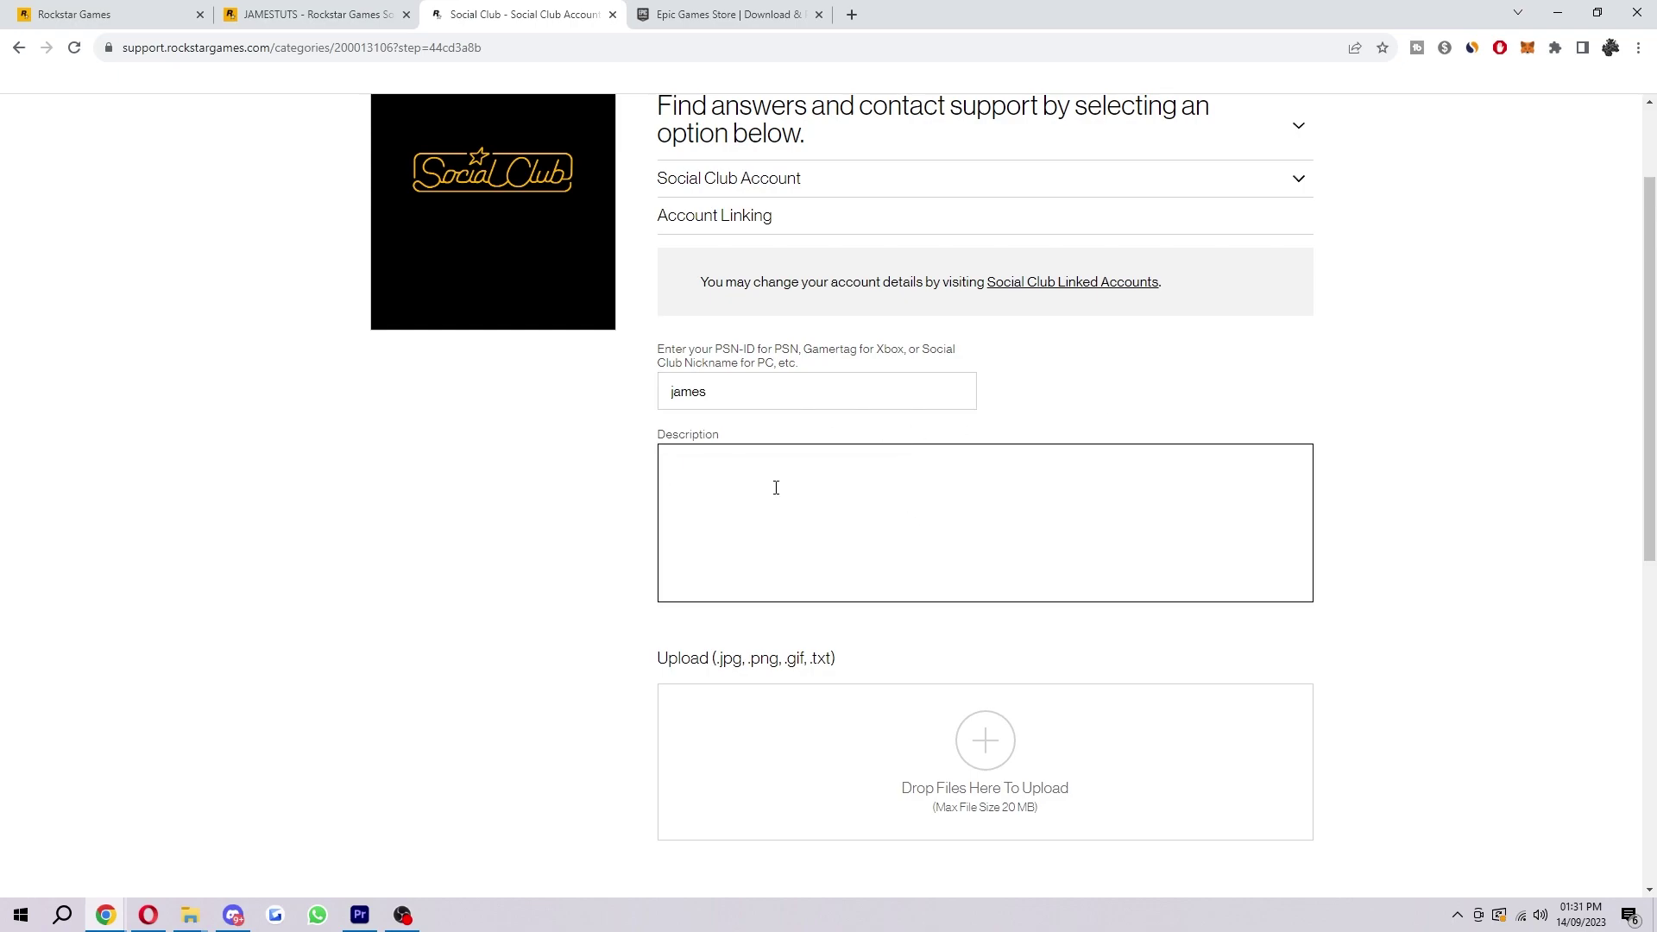
text(Hello,)
key(Return)
key(Return)
- Write the request to unlink the Epic Games account, with 'epic games id:' and 'social club account name:' lines
text(i would like to unlink my pe)
key(BackSpace)
key(BackSpace)
text(epic gam)
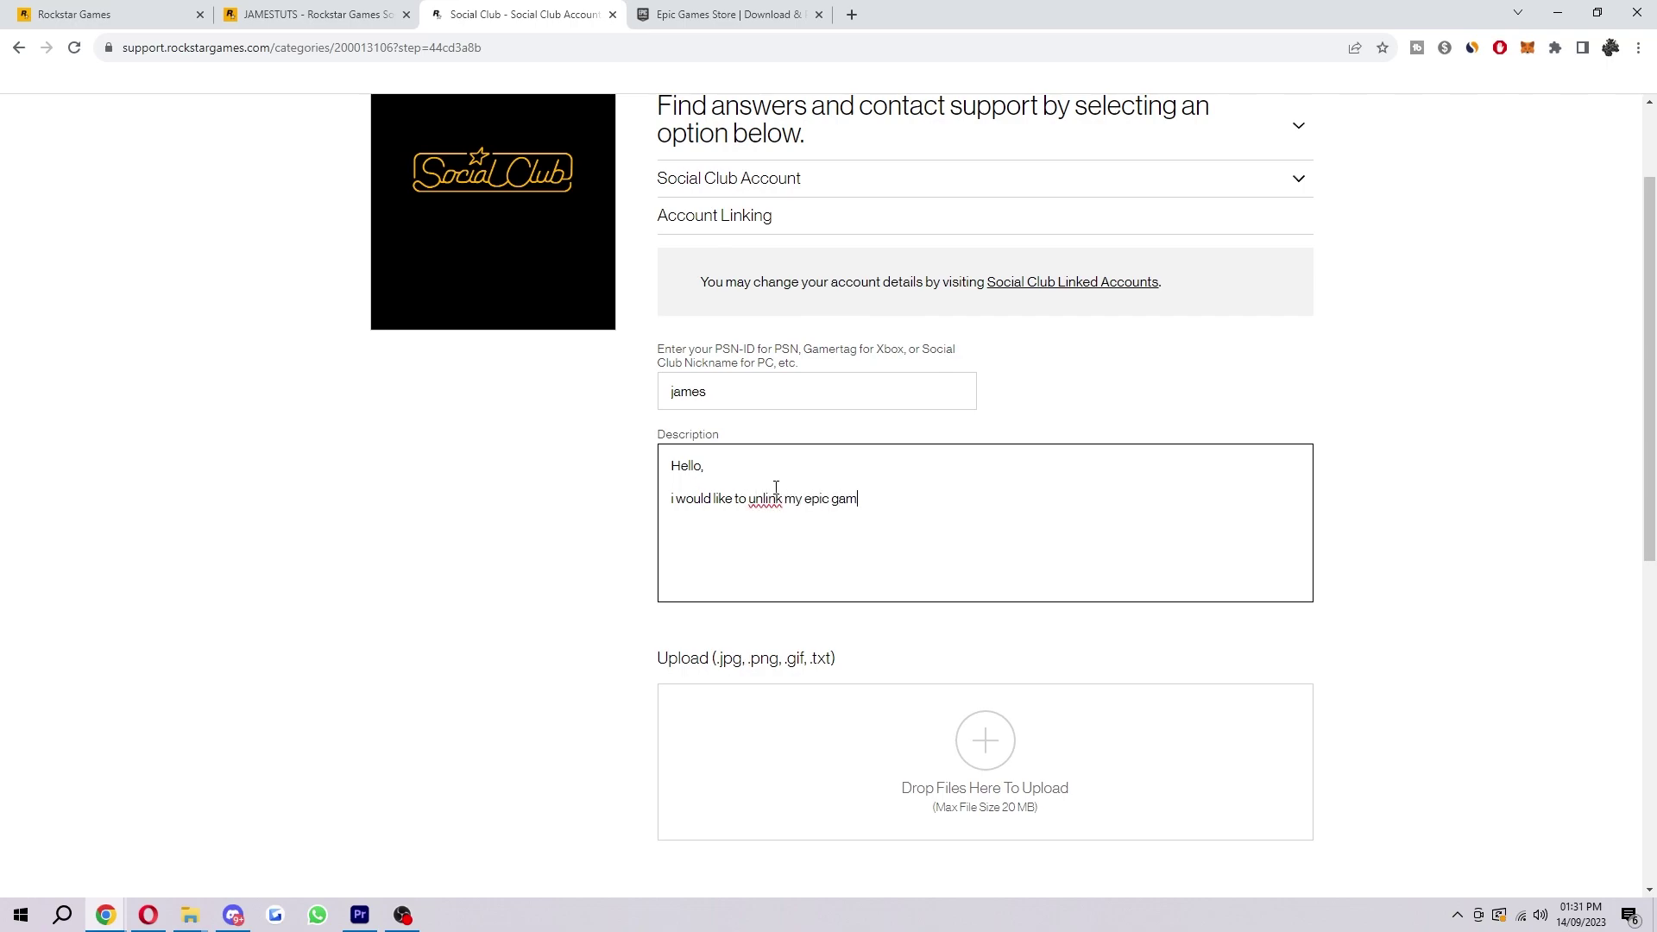
text(es account from my social cl)
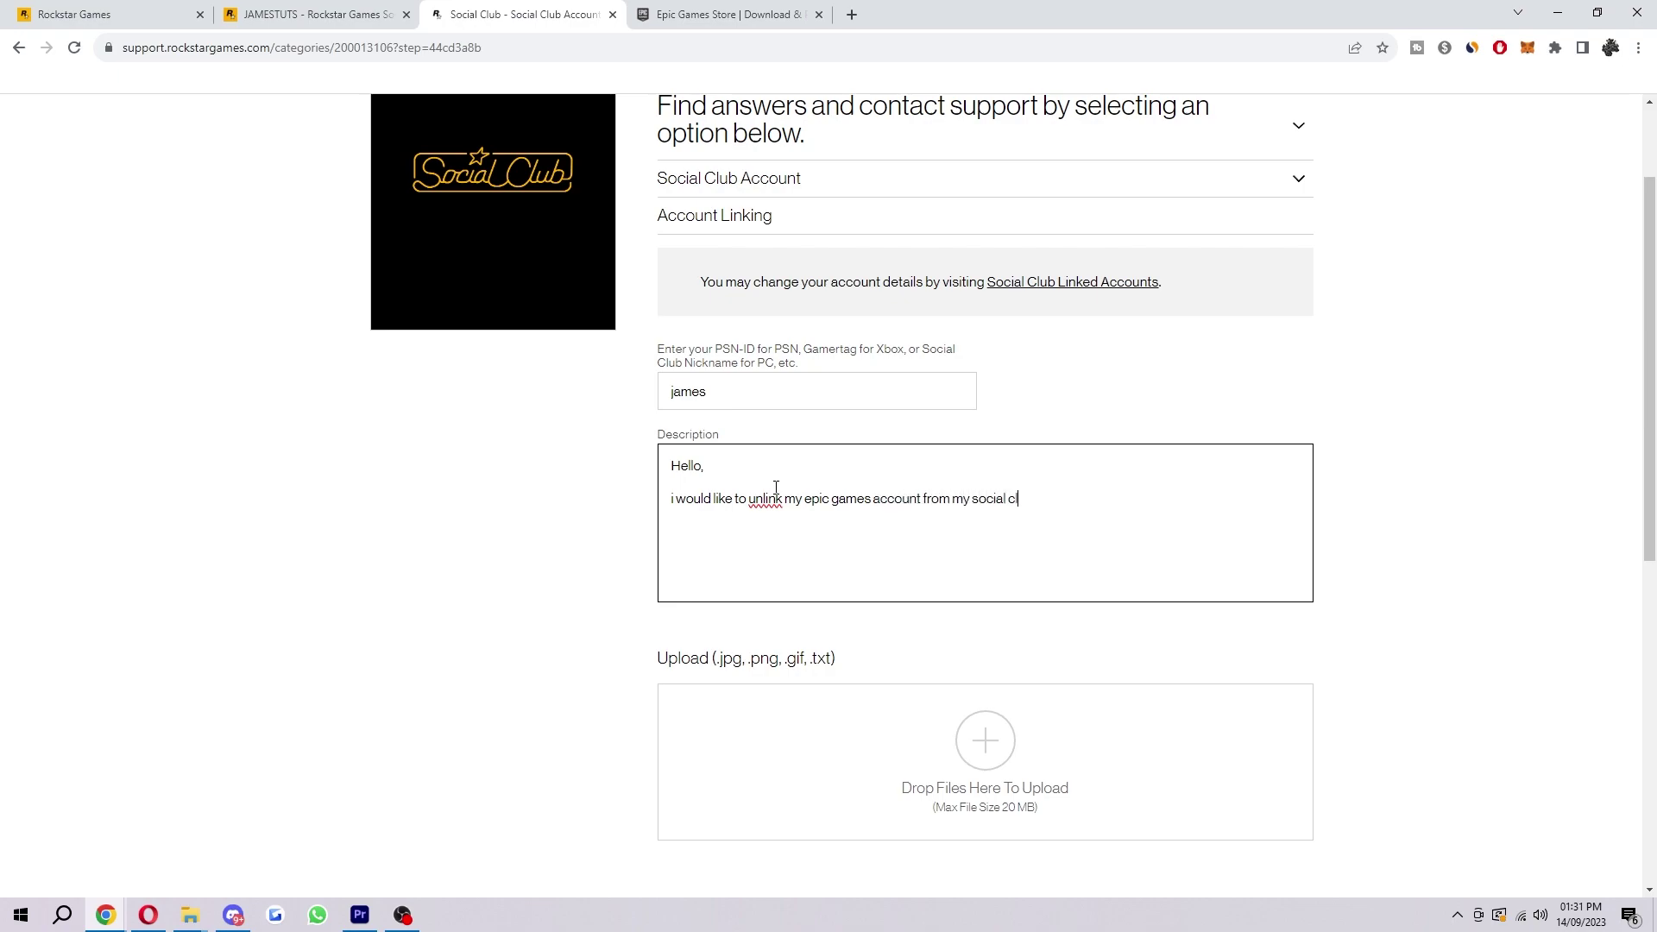
text(ub account  epic games id: social cl)
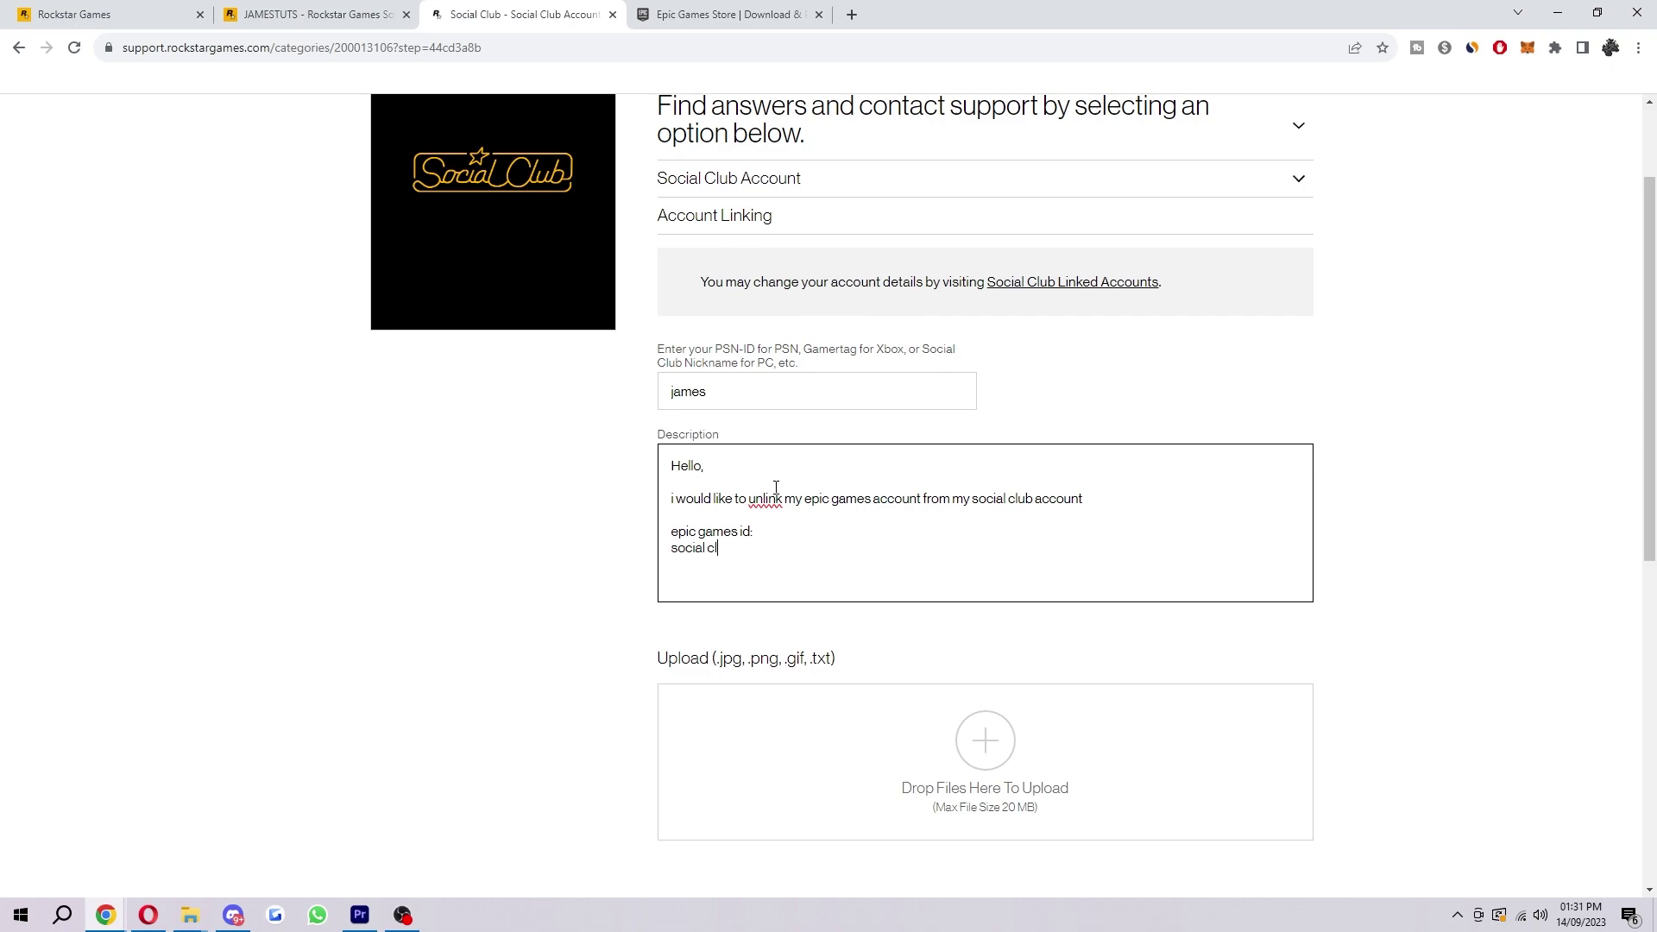
text(ub account name:)
key(Return)
drag(677, 532, 787, 528)
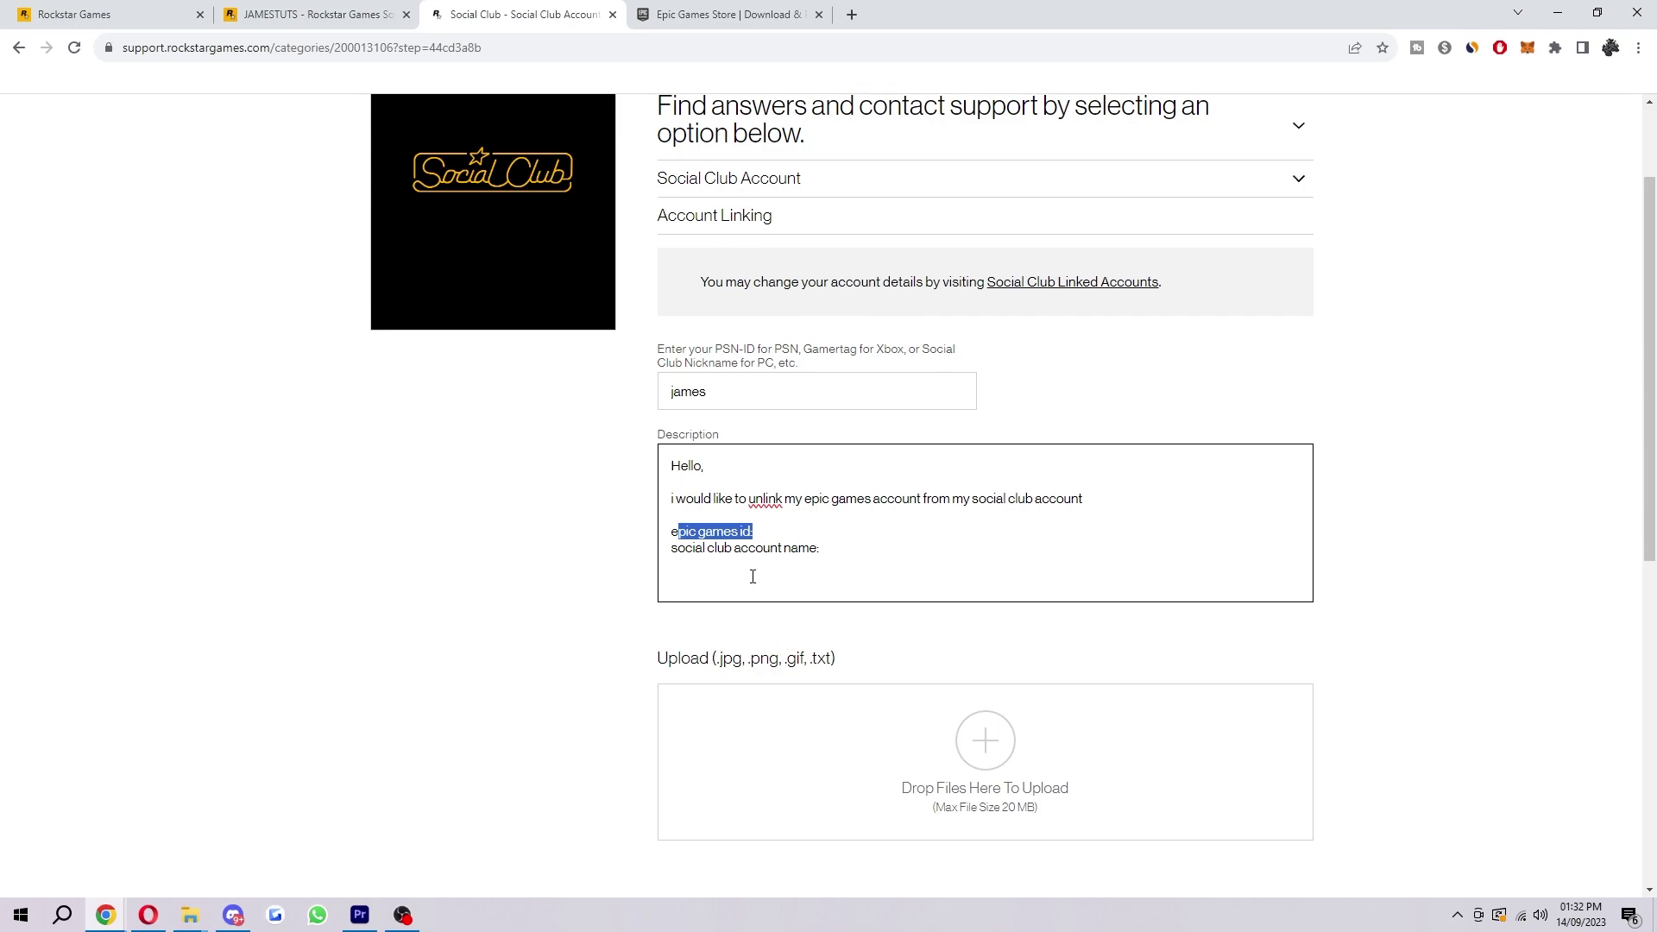
- Open Epic Games Store account settings and select the Epic account ID for copying
click(718, 8)
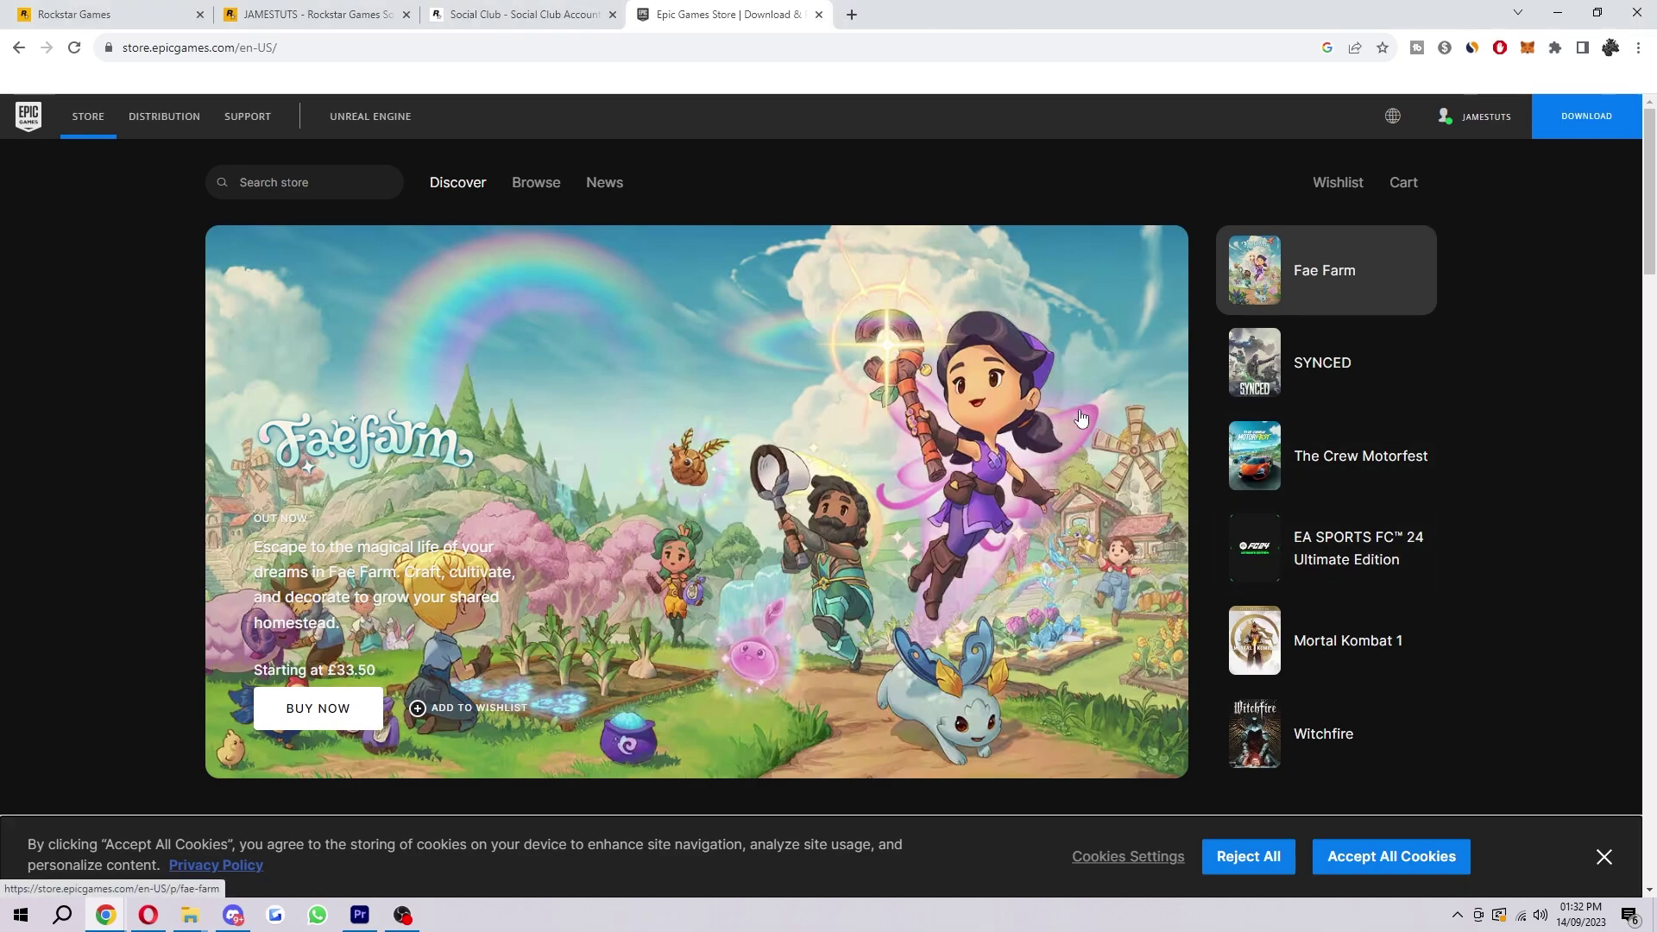
mouse_move(1485, 125)
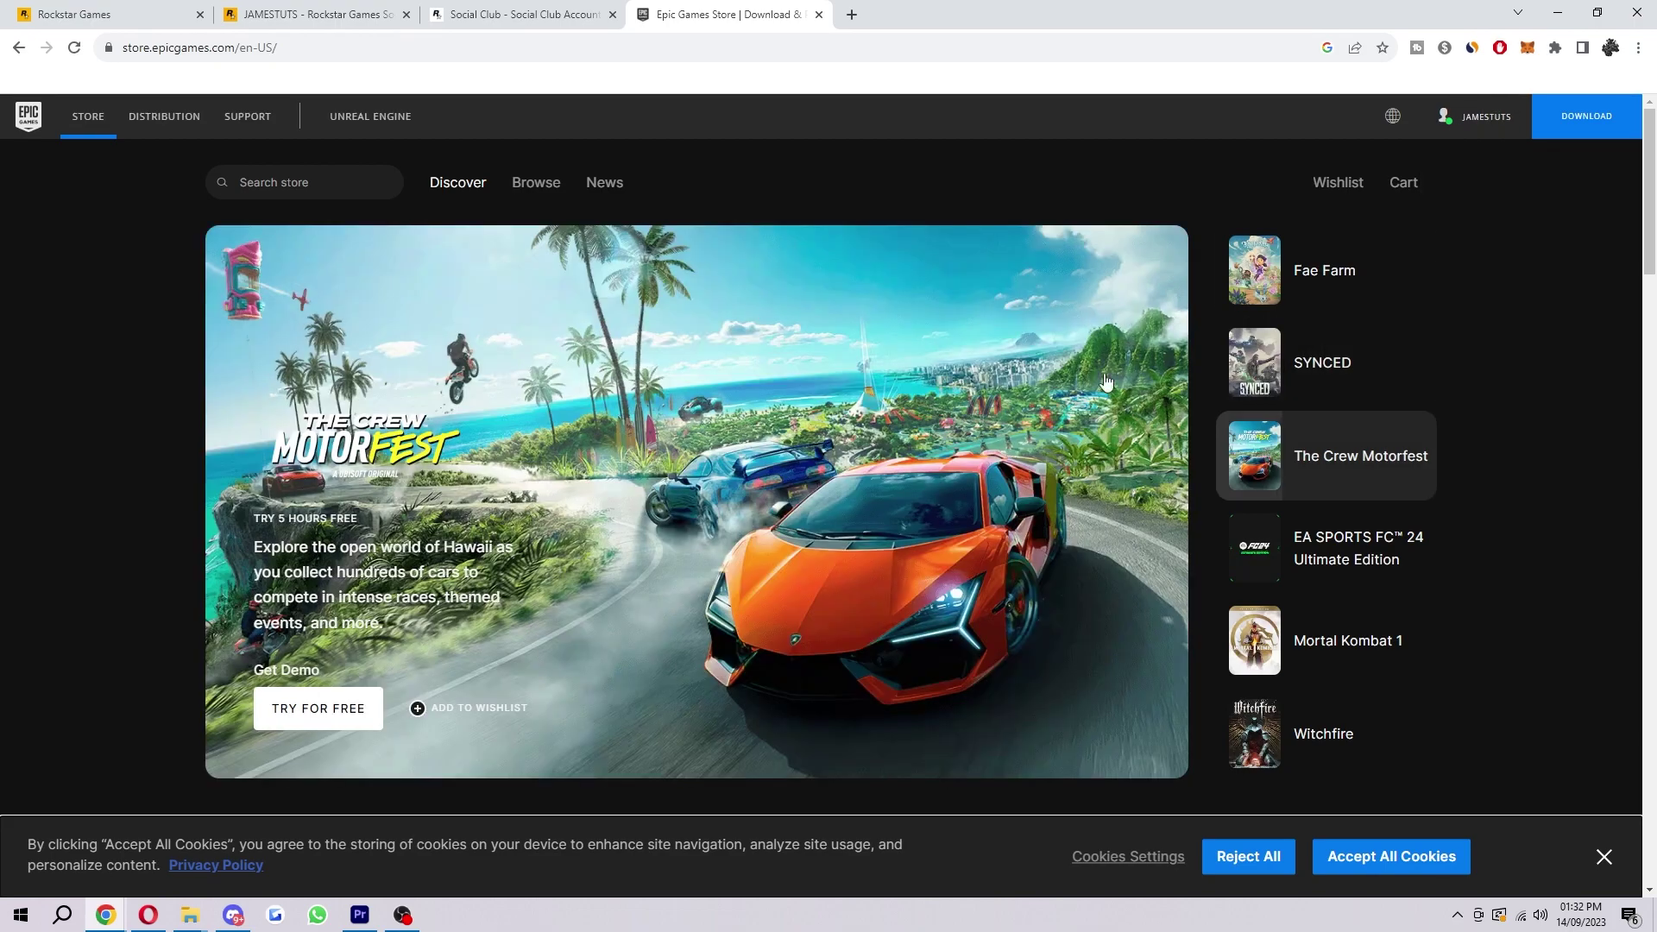
click(1477, 258)
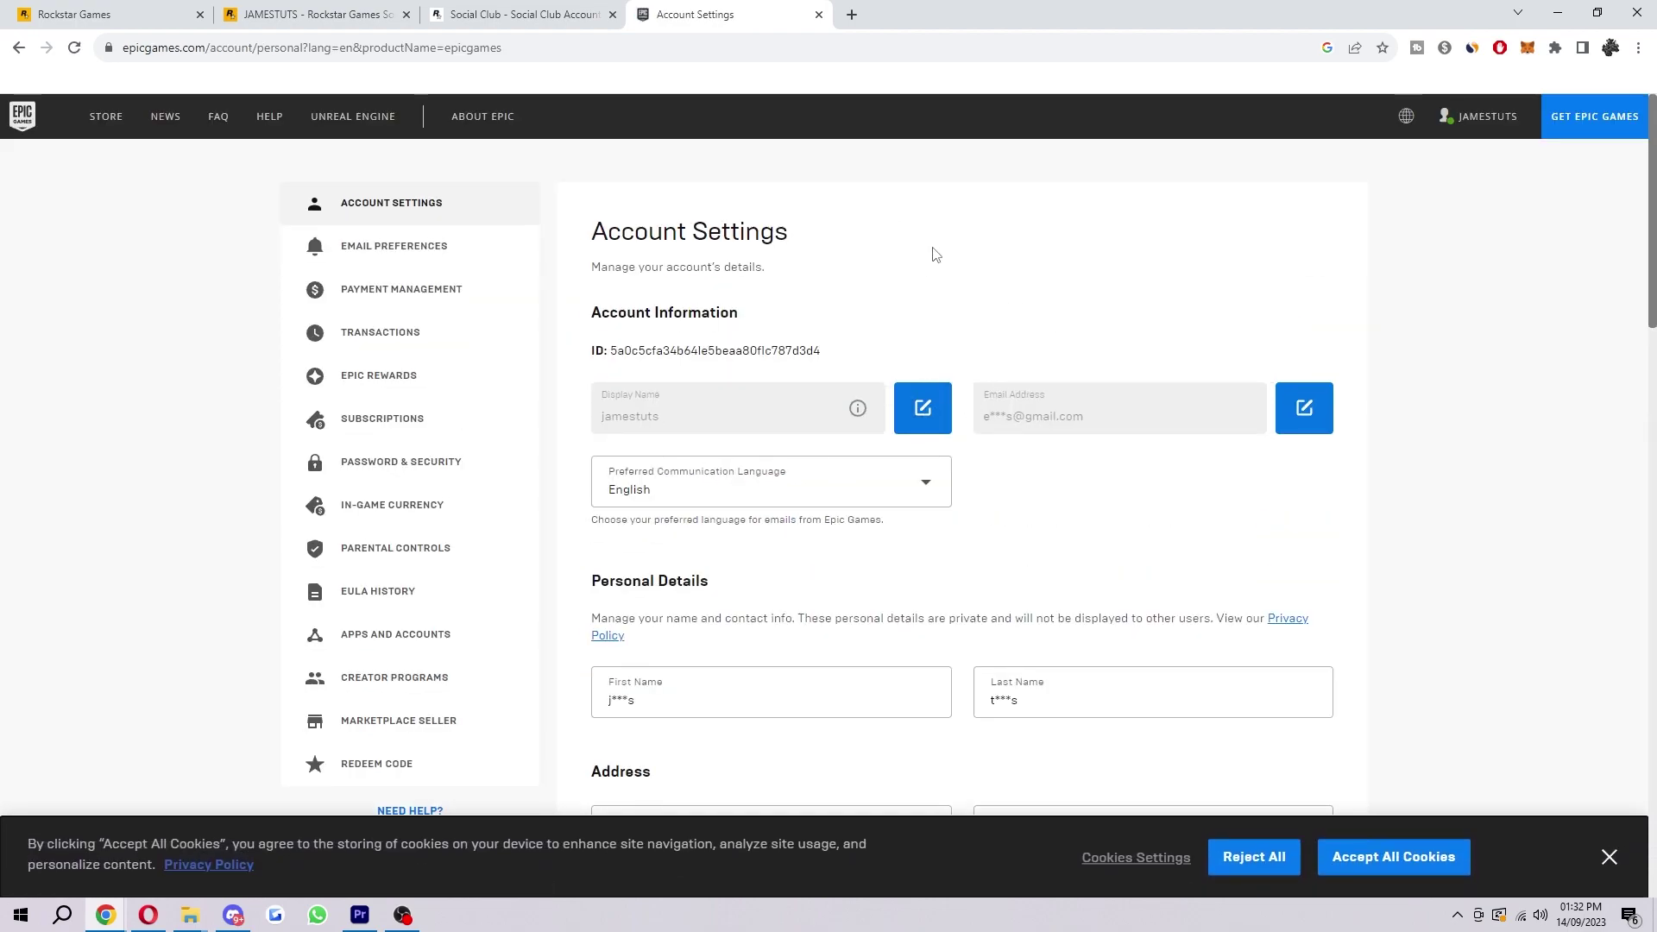
double_click(716, 350)
key(ctrl+c)
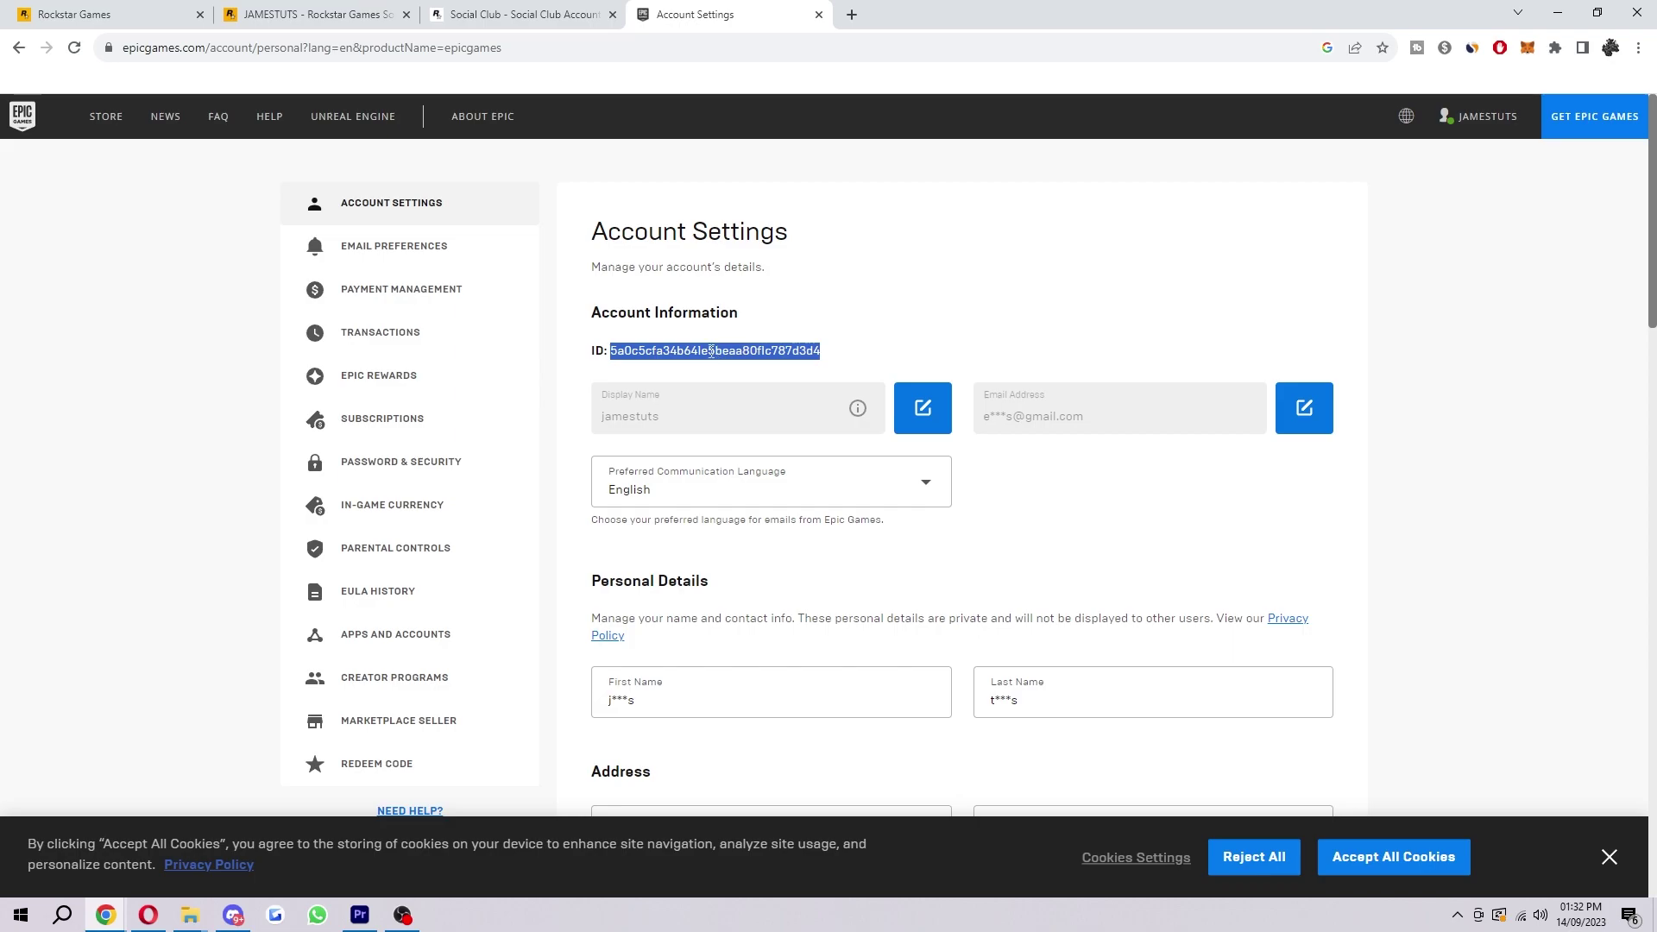
- Paste the Epic account ID after the 'epic games id:' label in the description
click(567, 20)
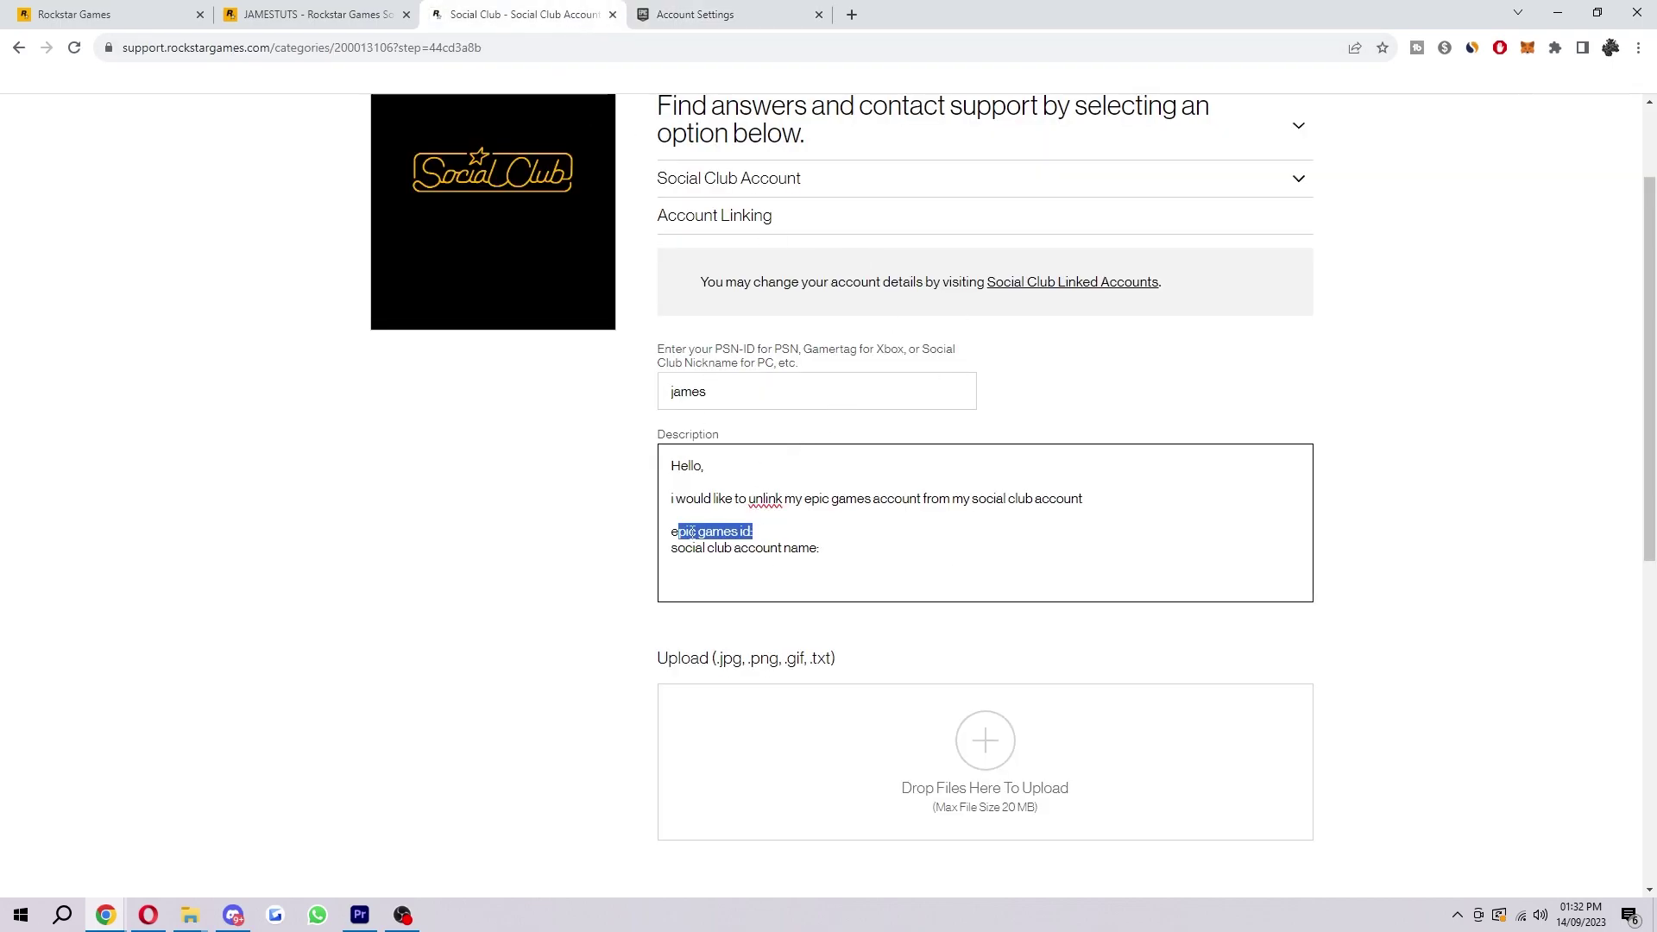
click(795, 536)
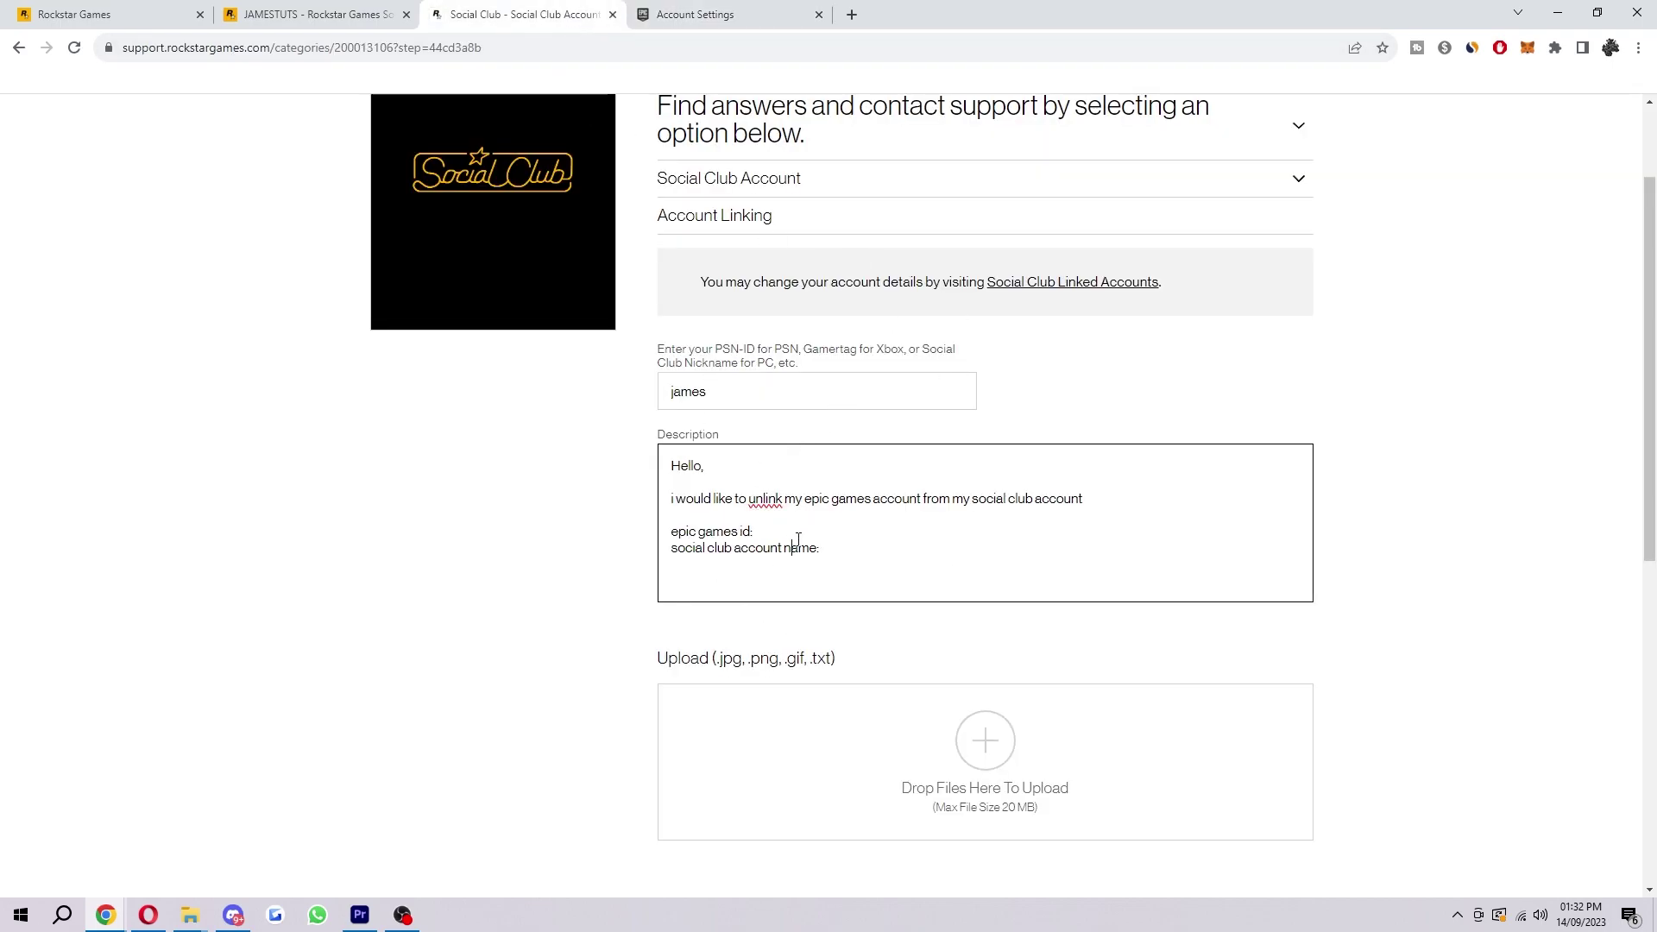
key(ctrl+v)
- Close the Epic account settings tab and remove the trailing blank line from the description
click(911, 571)
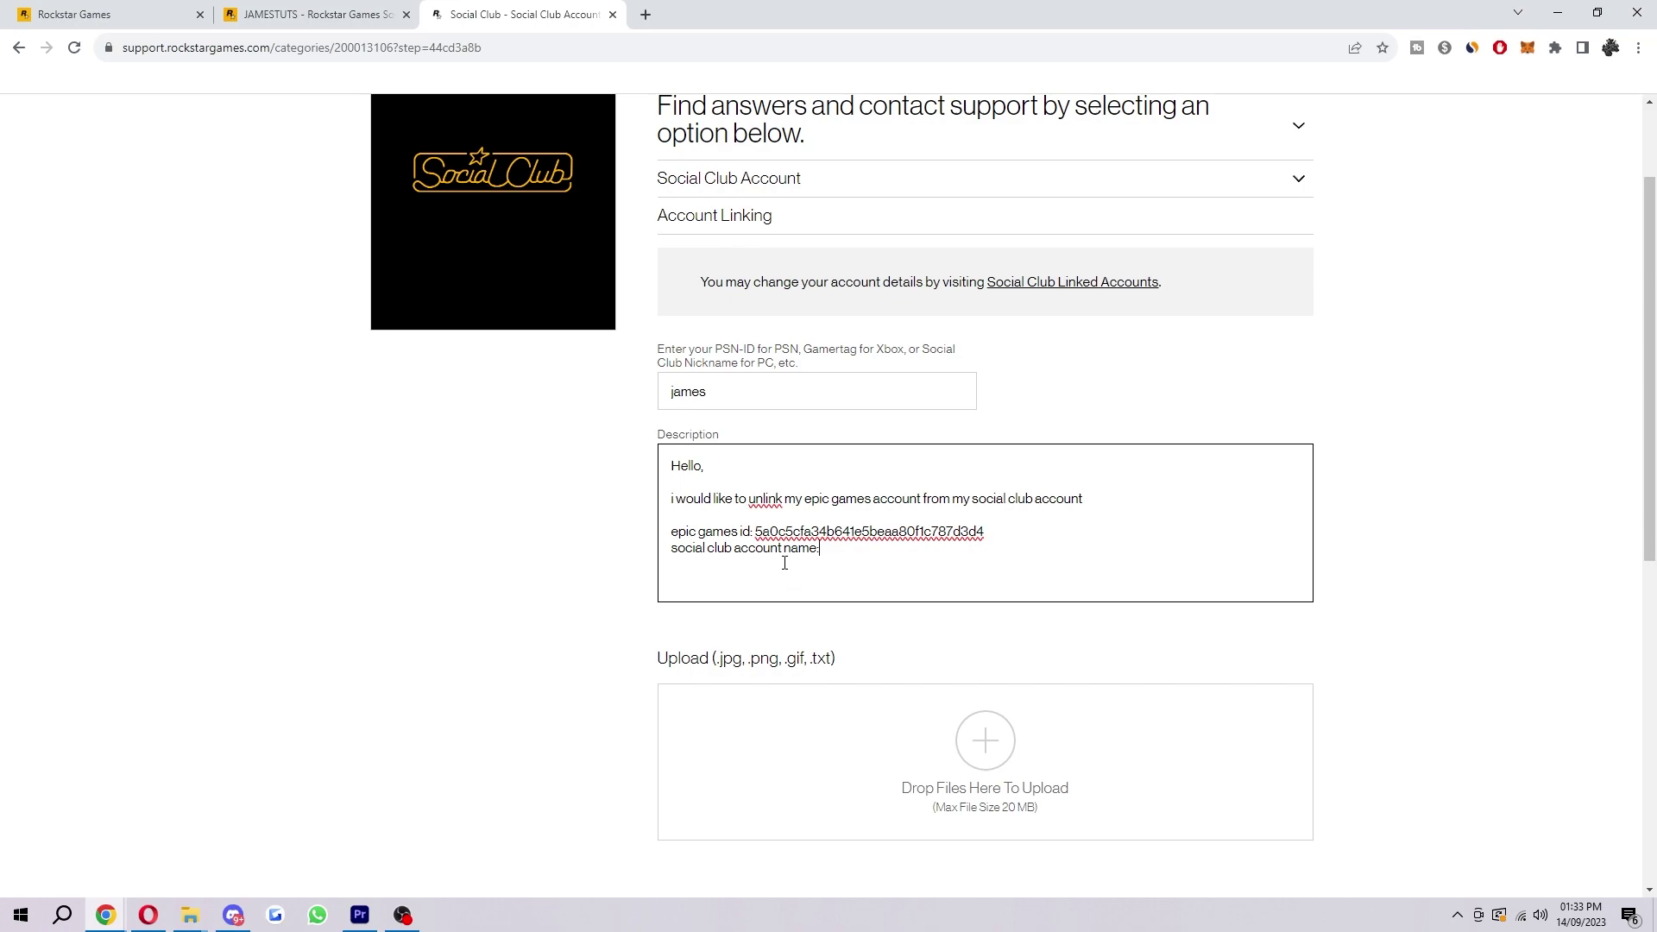
key(BackSpace)
scroll(982, 591, down, 3)
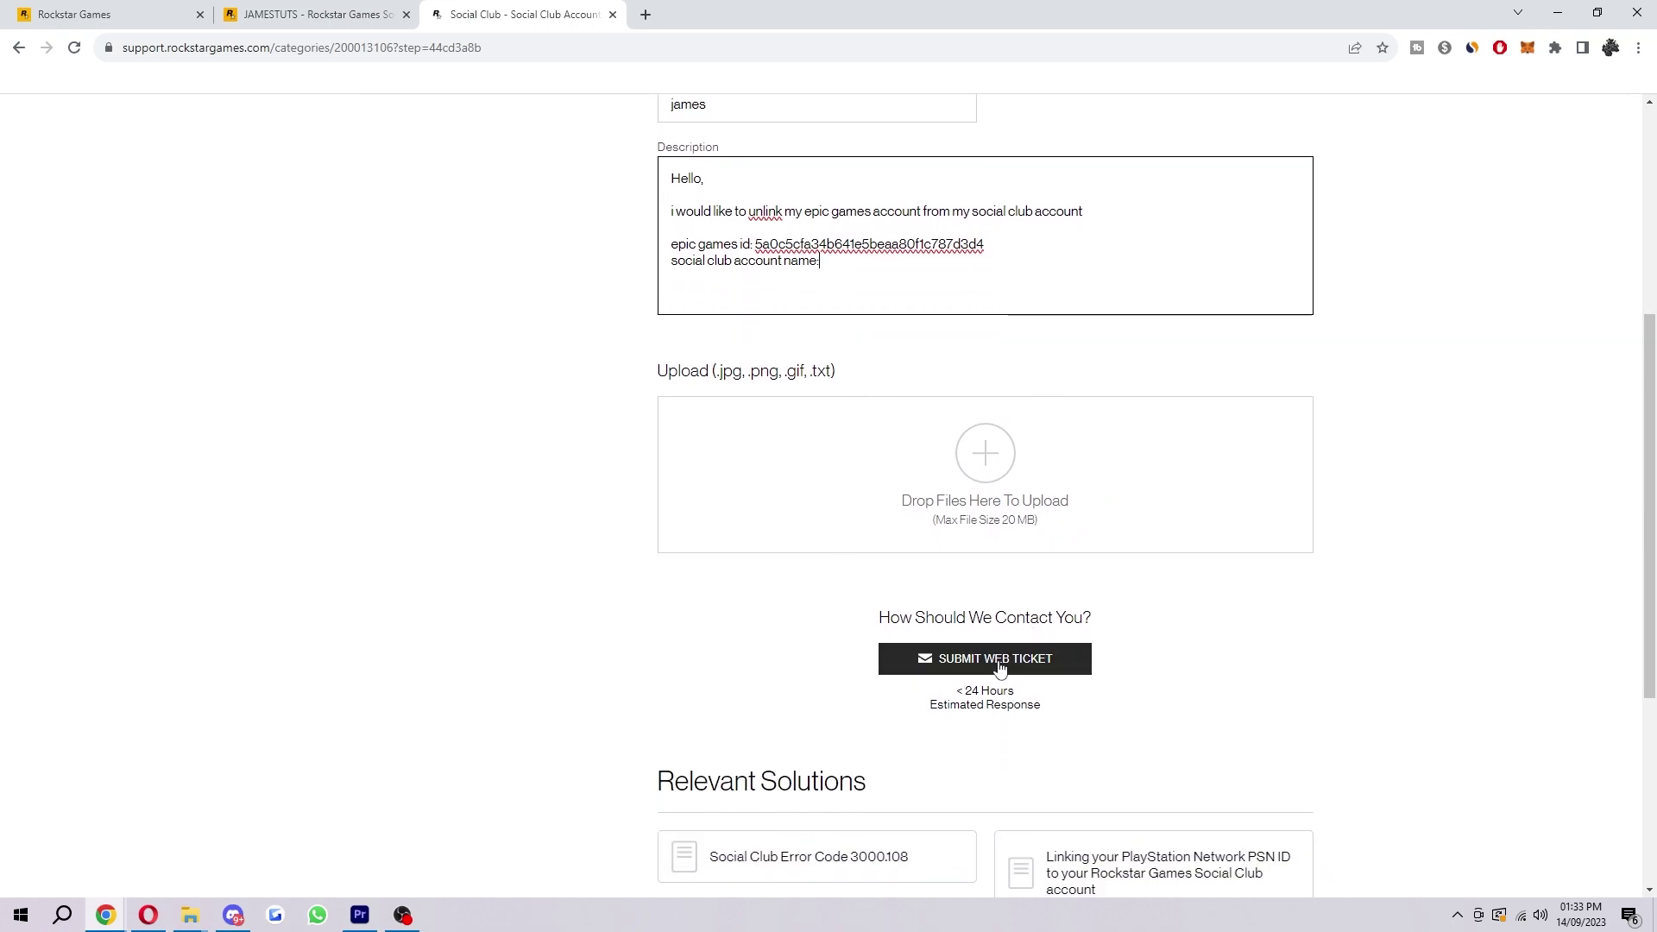
scroll(1213, 699, up, 2)
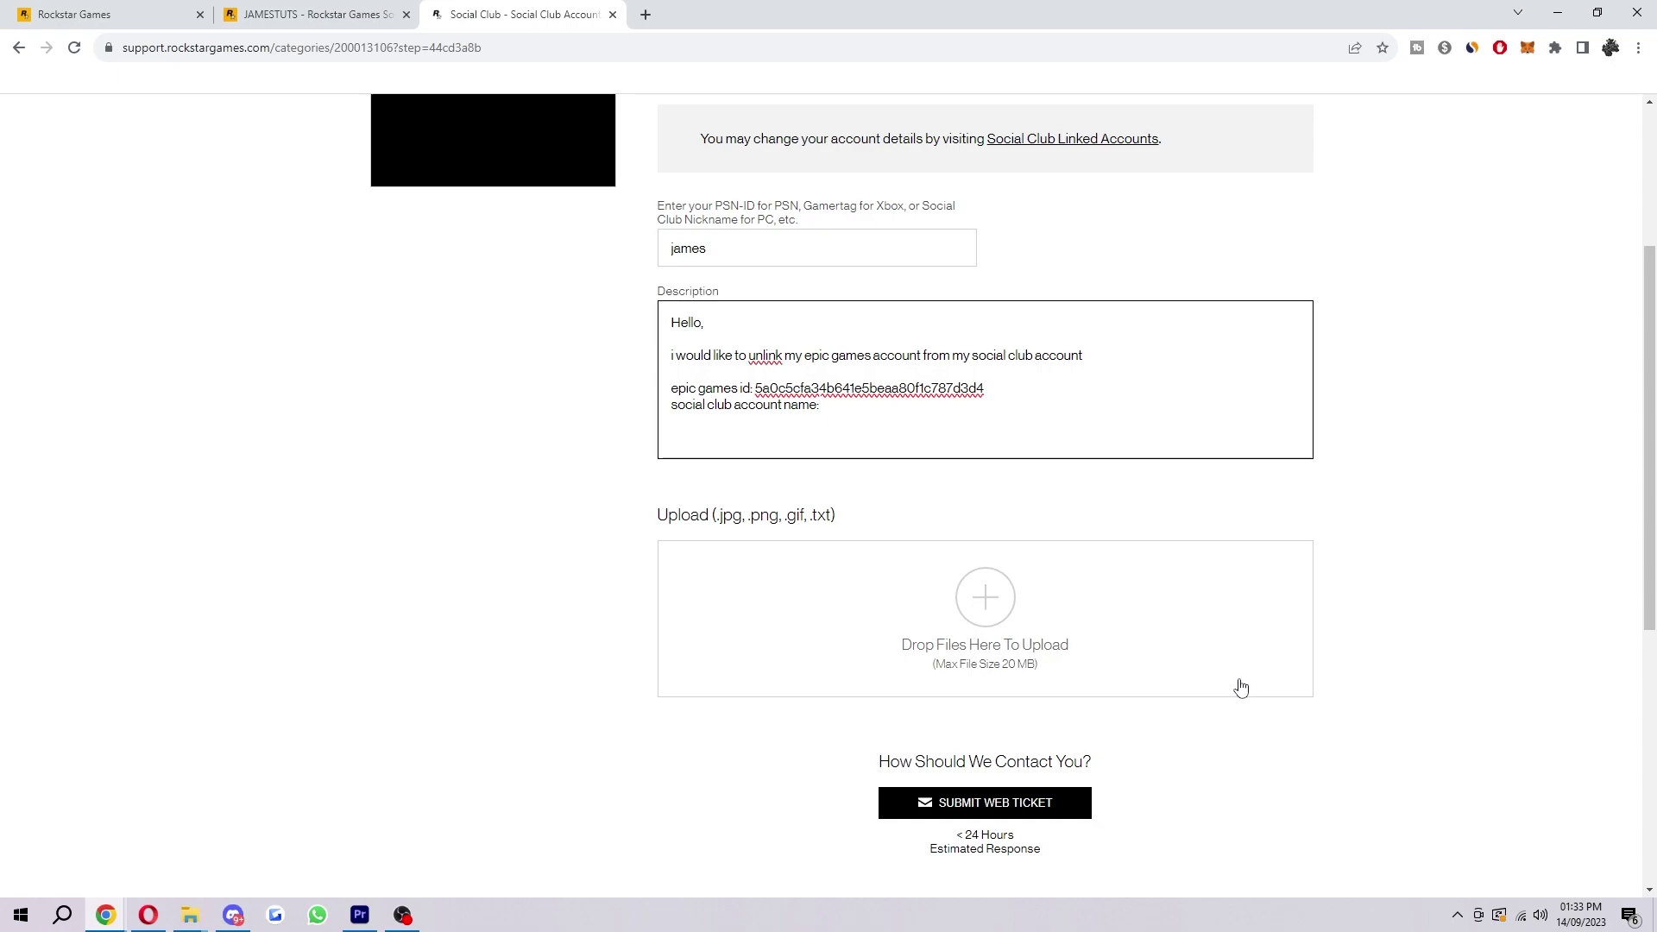
scroll(1294, 699, up, 2)
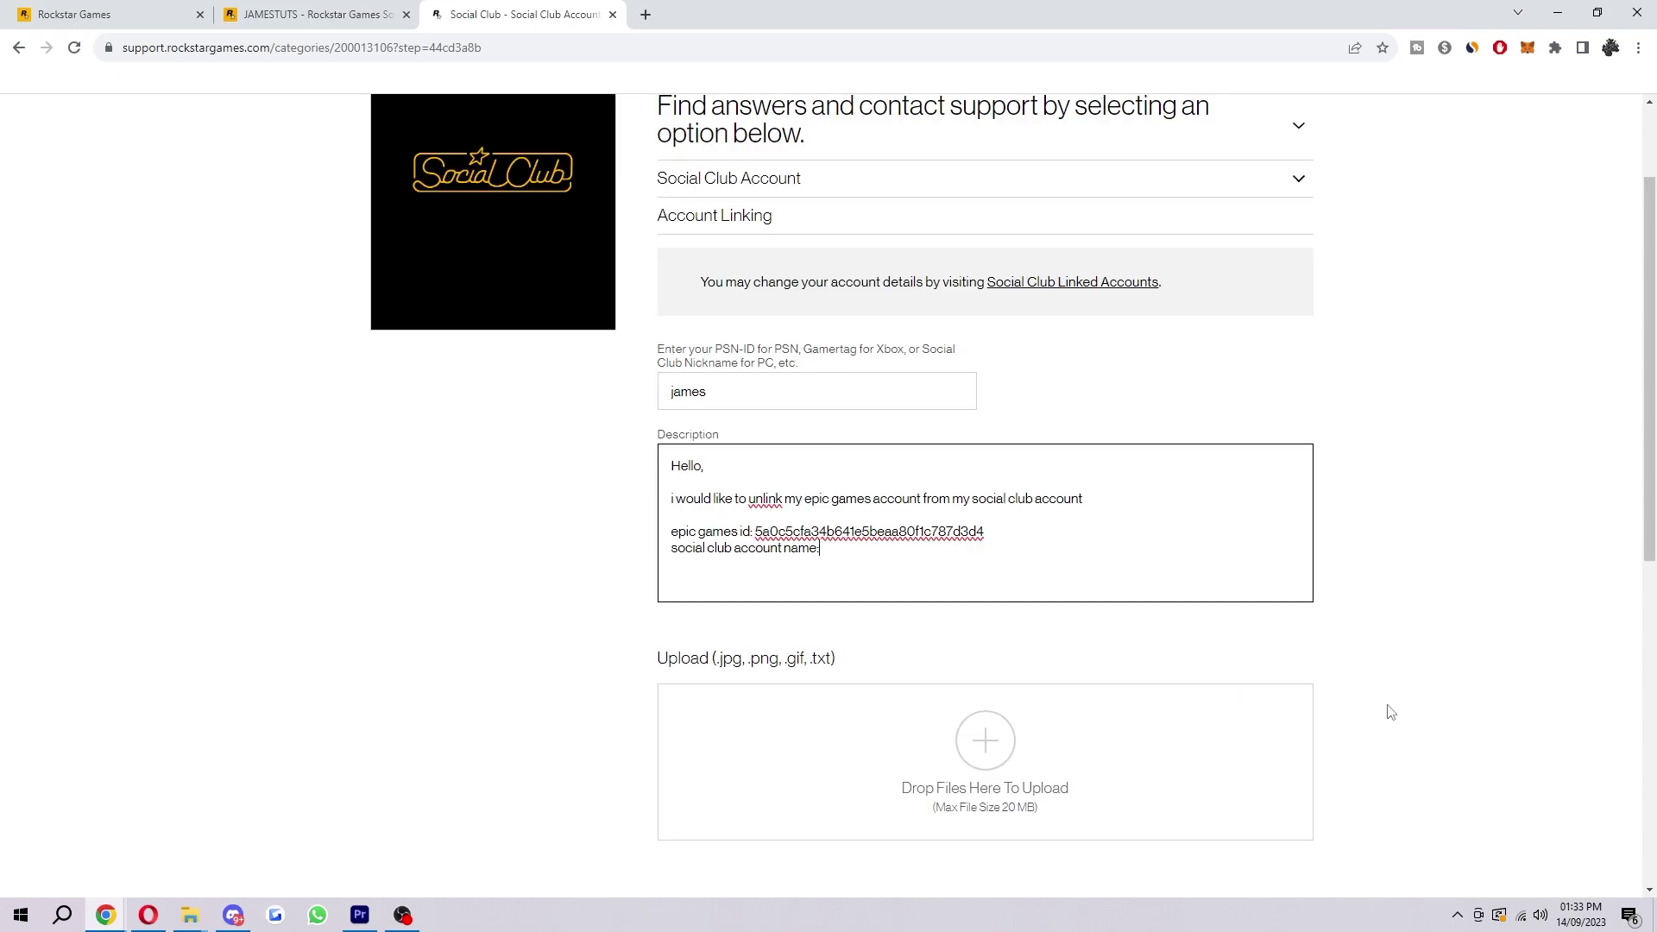